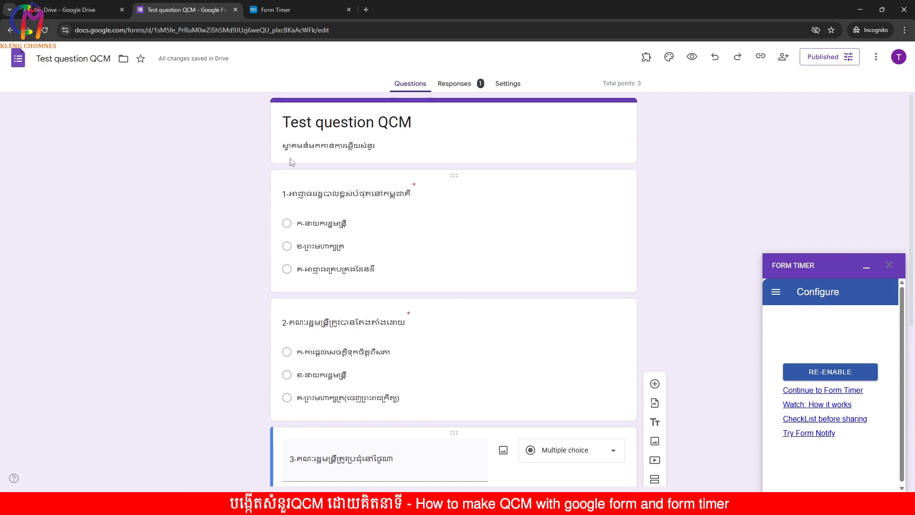
{"action": "left_click", "coordinate": [273, 11]}
{"action": "mouse_move", "coordinate": [352, 227]}
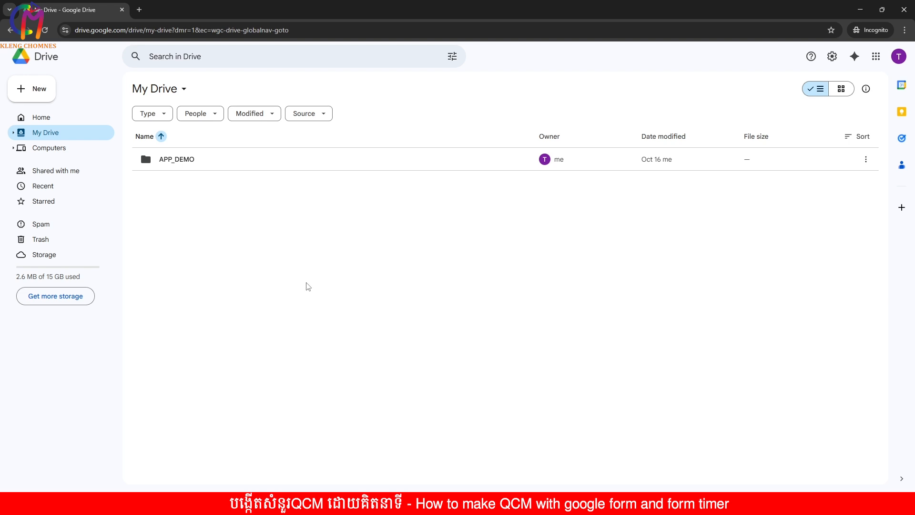
Search the web for "google form" in a new tab and open the Google Forms site
{"action": "left_click", "coordinate": [139, 10]}
{"action": "type", "text": "g"}
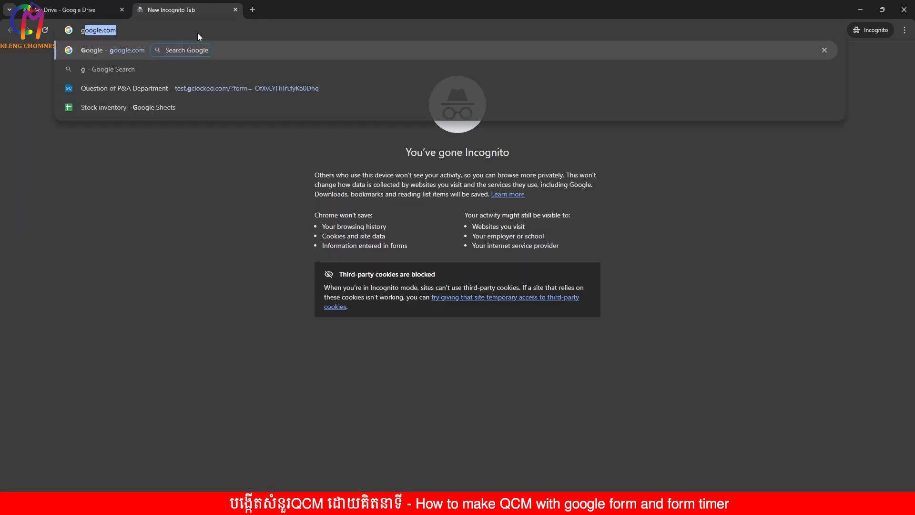
{"action": "type", "text": "oogle form"}
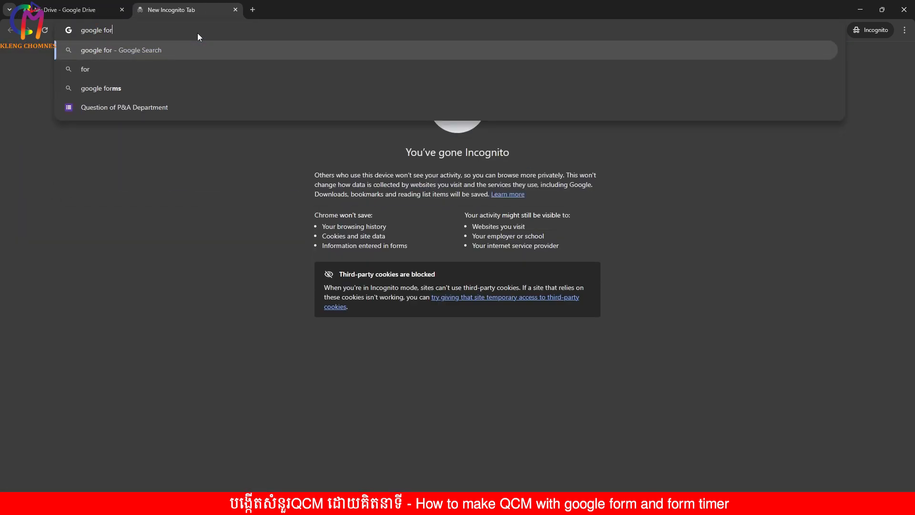
{"action": "key", "text": "Return"}
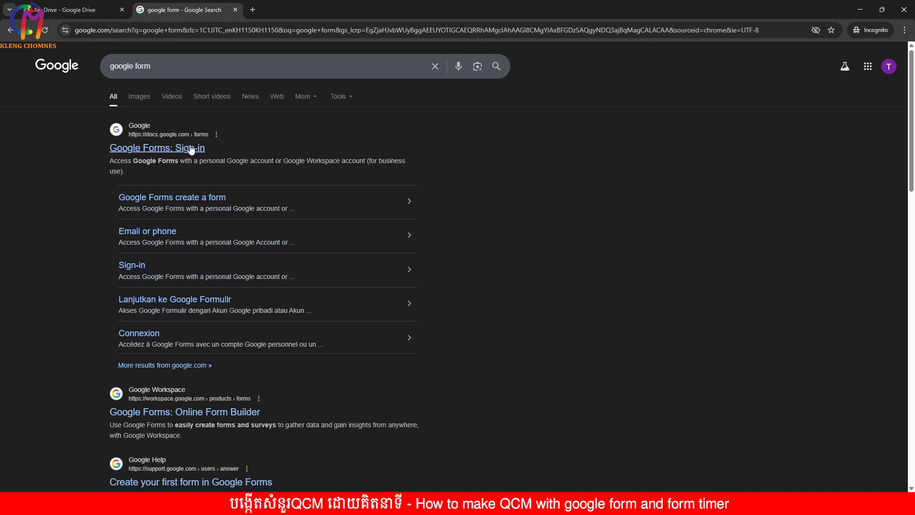
{"action": "left_click", "coordinate": [191, 148]}
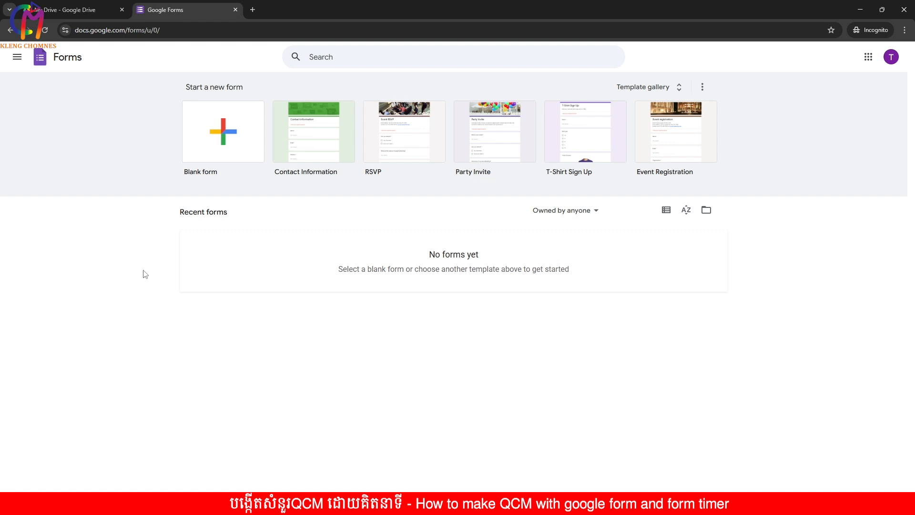
Create a blank form and title it "Test question QCM"
{"action": "left_click", "coordinate": [221, 142]}
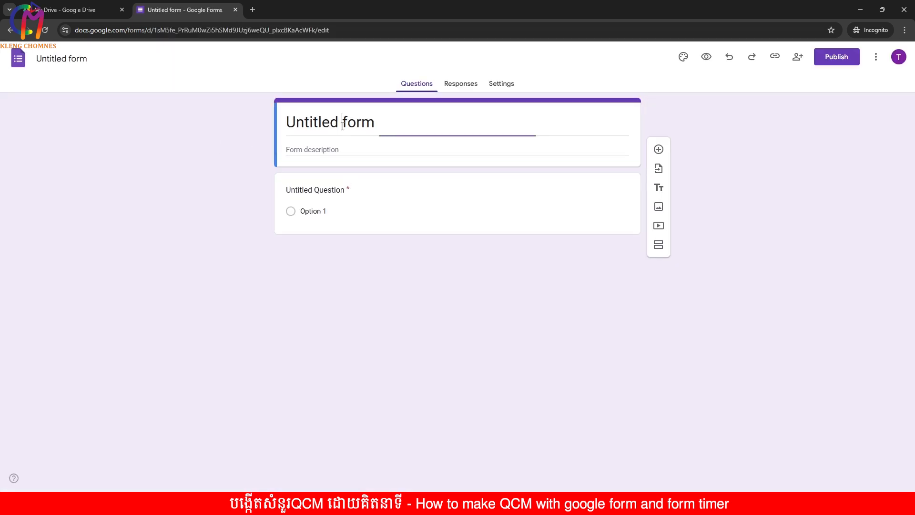
{"action": "left_click_drag", "start_coordinate": [394, 123], "coordinate": [268, 124]}
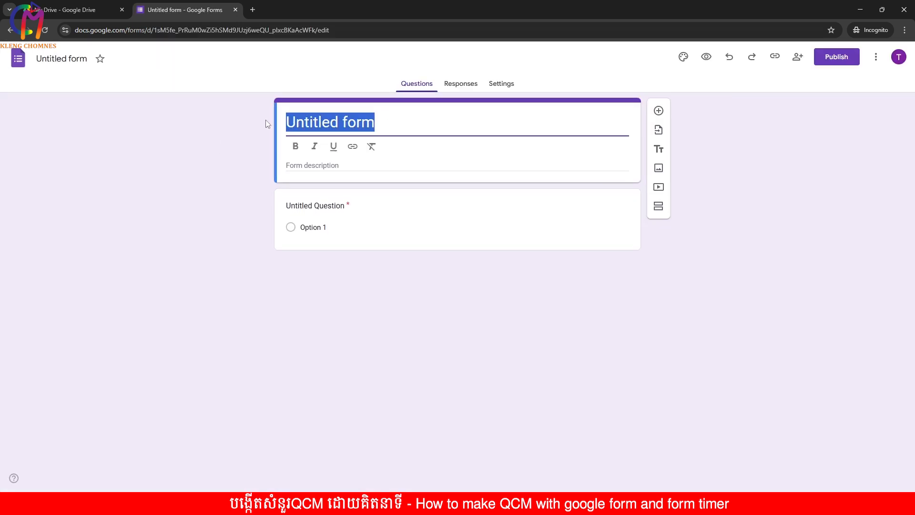
{"action": "type", "text": "T"}
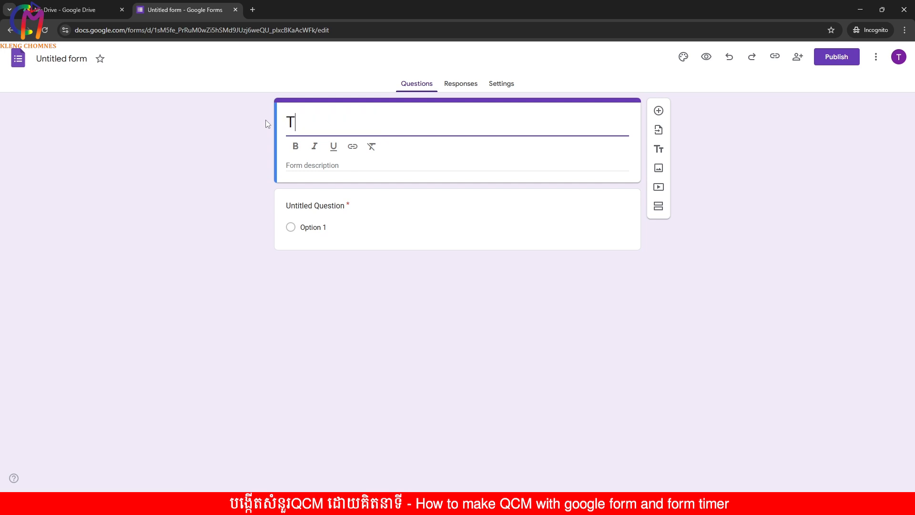
{"action": "type", "text": "est question QCM"}
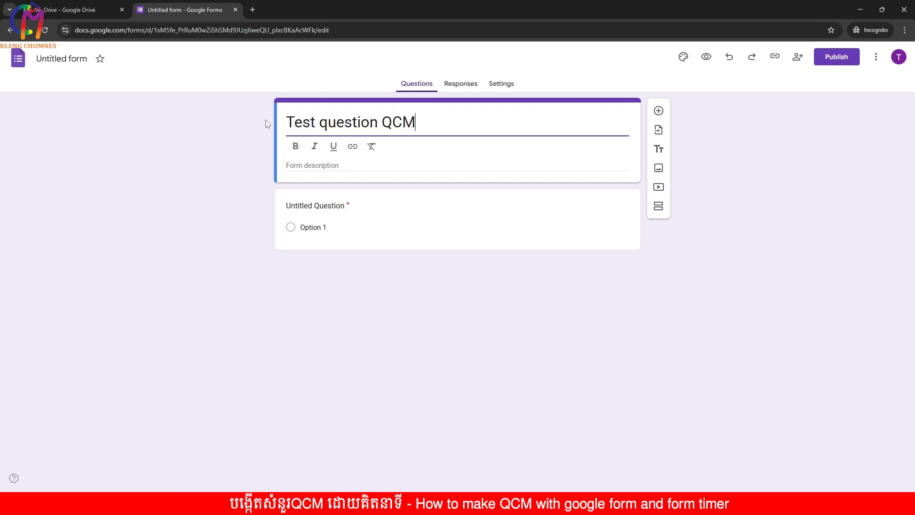
Enter the form description "ស្វាគមន៍មកកាន់ការឆ្លើយសំនួរ" and name the form file "Test question QCM"
{"action": "left_click", "coordinate": [311, 165]}
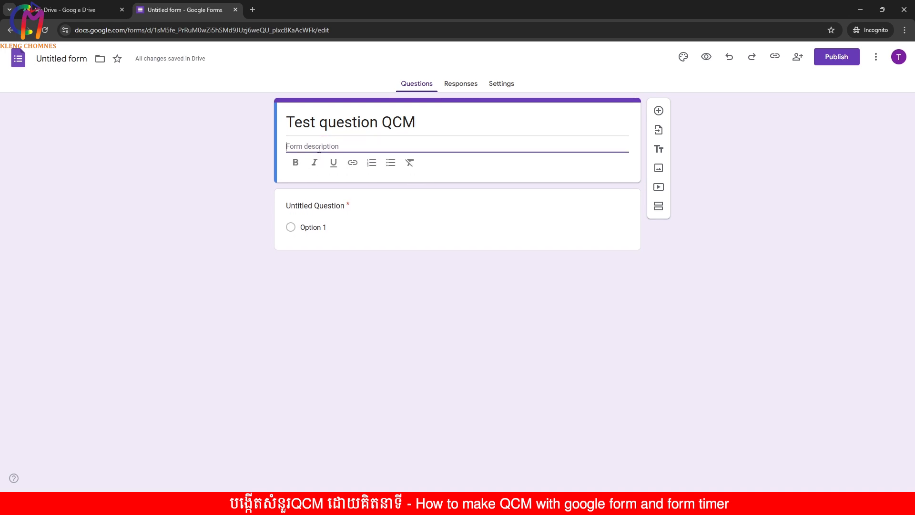
{"action": "type", "text": "ស"}
{"action": "key", "text": "BackSpace"}
{"action": "type", "text": "ស្វាគម"}
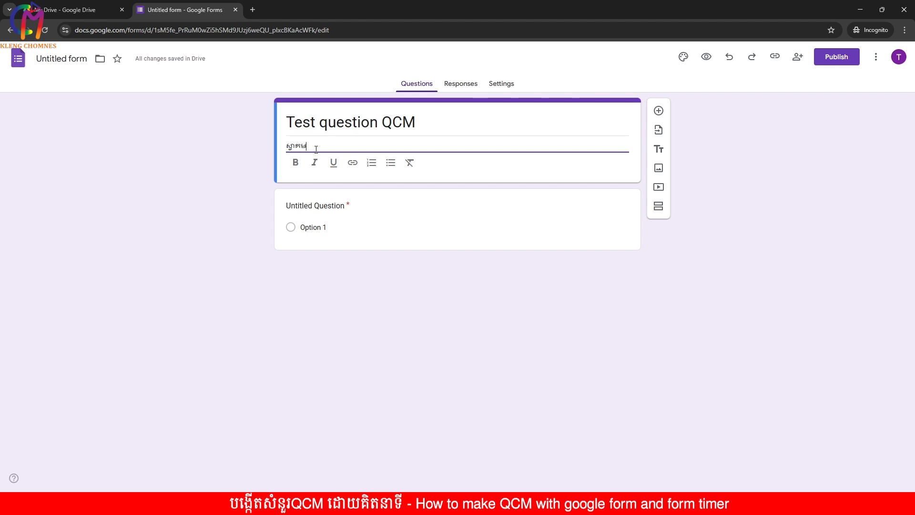
{"action": "type", "text": "ន៍អ្នកកាន់ការធ"}
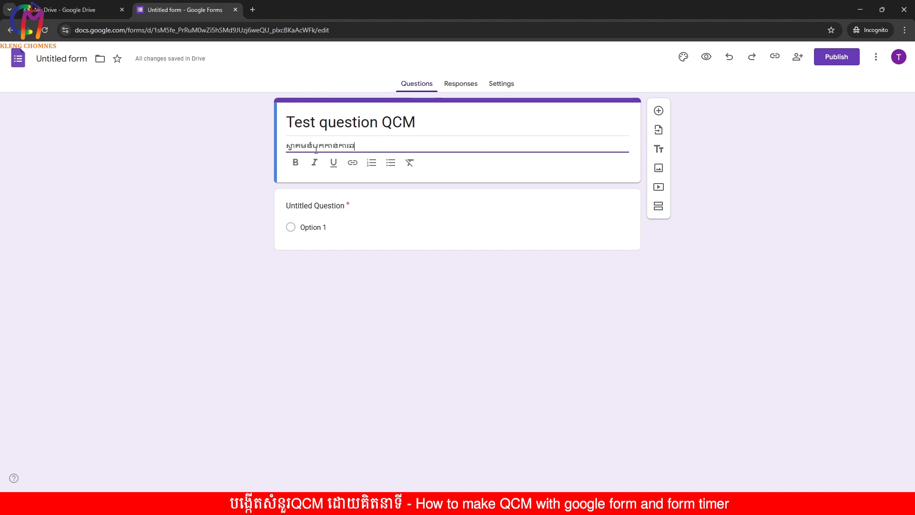
{"action": "type", "text": "ើយសំនួរ"}
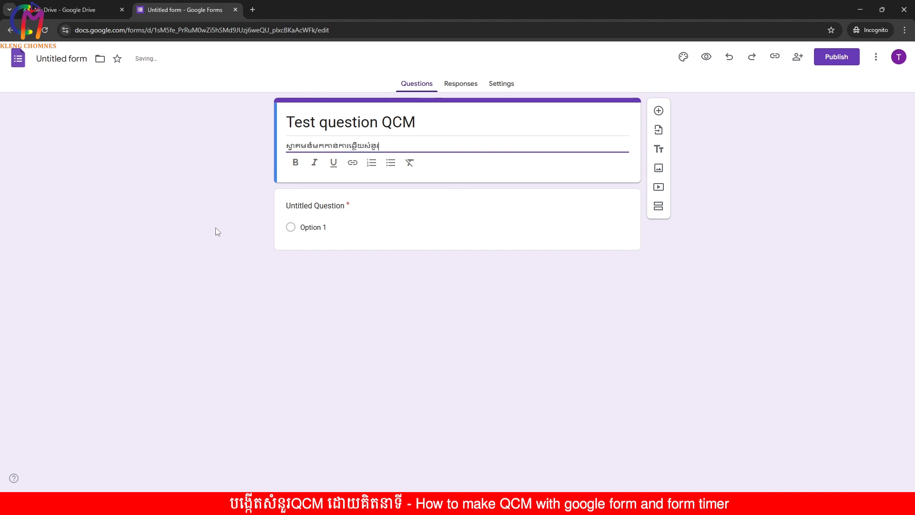
{"action": "left_click", "coordinate": [238, 201]}
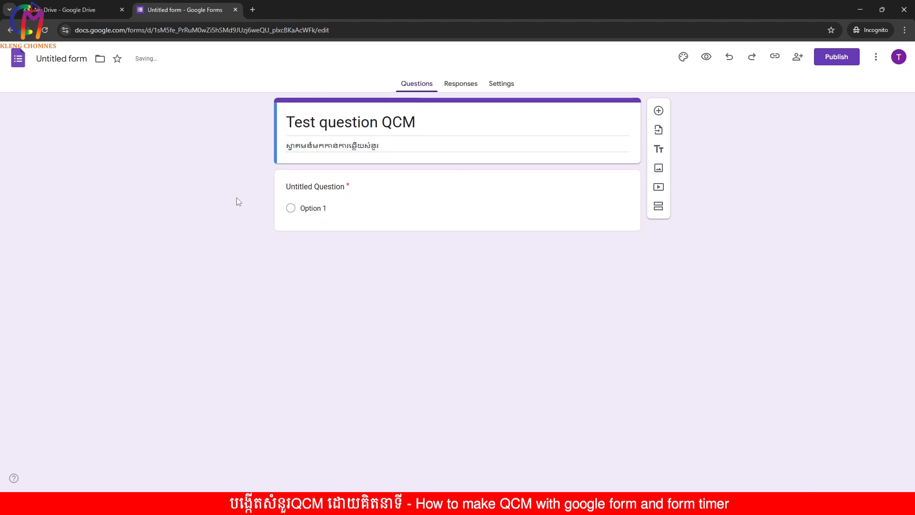
{"action": "left_click", "coordinate": [67, 61]}
{"action": "key", "text": "Return"}
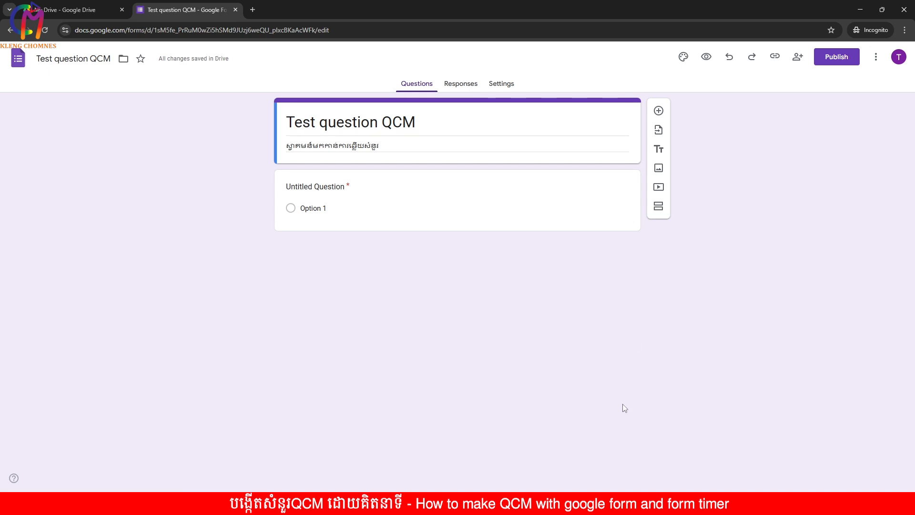
Copy question "1-អាជ្ញាធររដ្ឋបាលខ្ពស់បំផុតនៅកម្ពុជាគឺ" from the Word document qcm.docx into the form's untitled question and look over the available question types
{"action": "key", "text": "alt+Tab"}
{"action": "scroll", "coordinate": [673, 289], "scroll_direction": "up", "scroll_amount": 2}
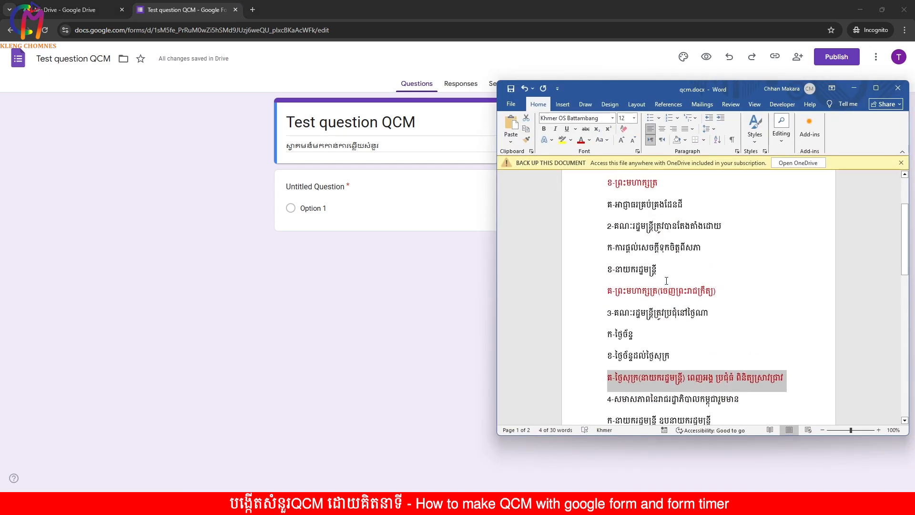
{"action": "left_click", "coordinate": [668, 281]}
{"action": "scroll", "coordinate": [668, 281], "scroll_direction": "up", "scroll_amount": 3}
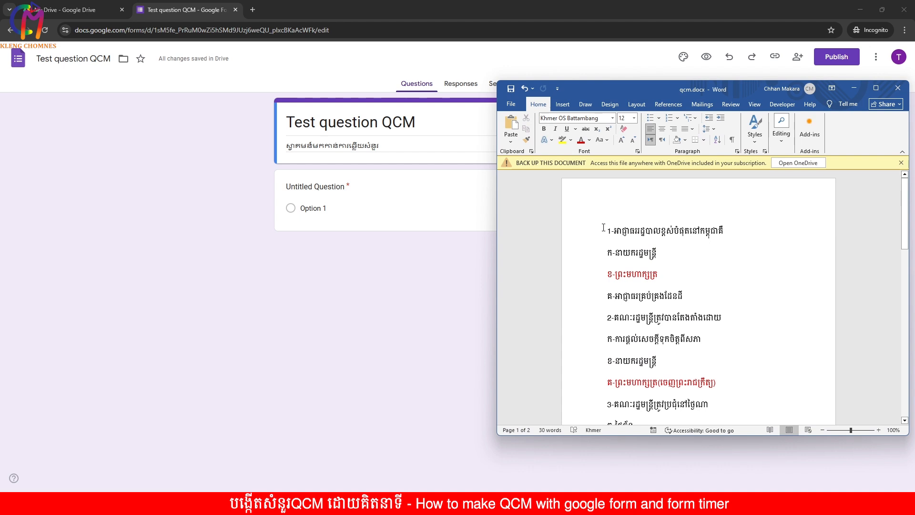
{"action": "left_click_drag", "start_coordinate": [608, 232], "coordinate": [728, 233]}
{"action": "key", "text": "ctrl+c"}
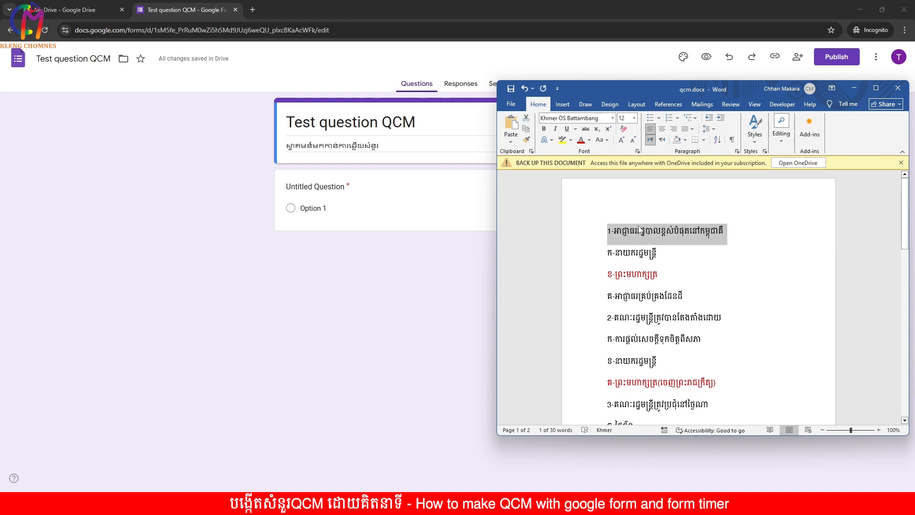
{"action": "left_click", "coordinate": [387, 276]}
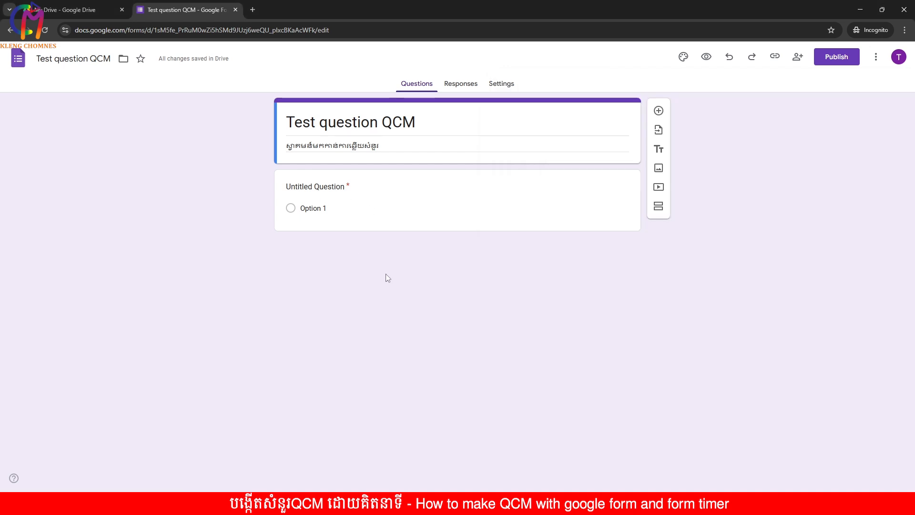
{"action": "left_click", "coordinate": [325, 188]}
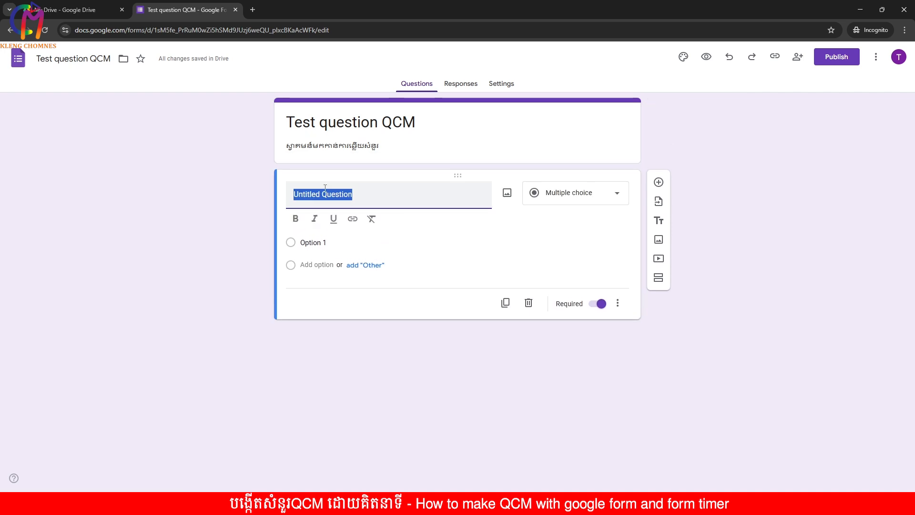
{"action": "key", "text": "ctrl+v"}
{"action": "left_click", "coordinate": [521, 224]}
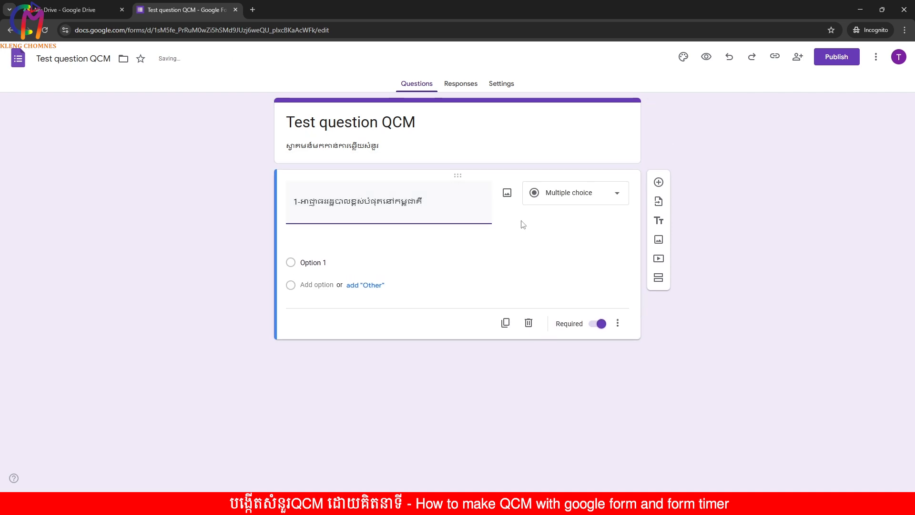
{"action": "left_click", "coordinate": [565, 199]}
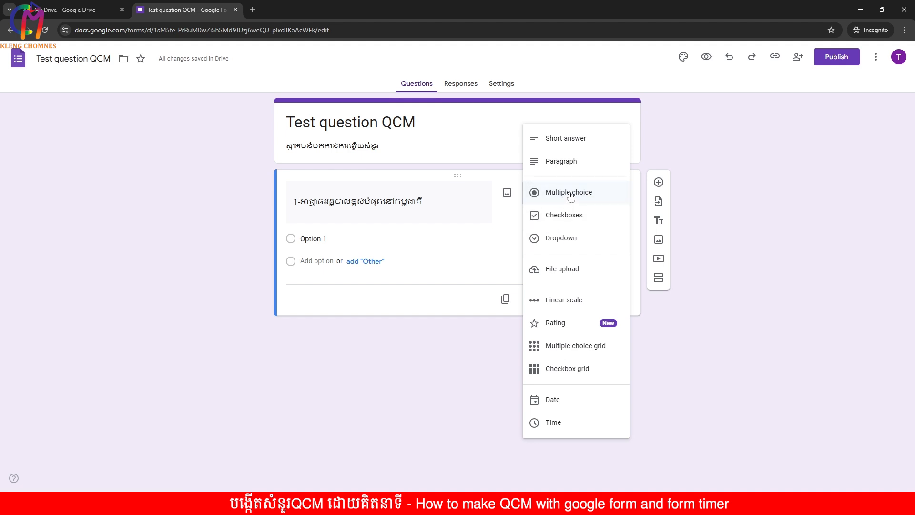
{"action": "left_click", "coordinate": [506, 222]}
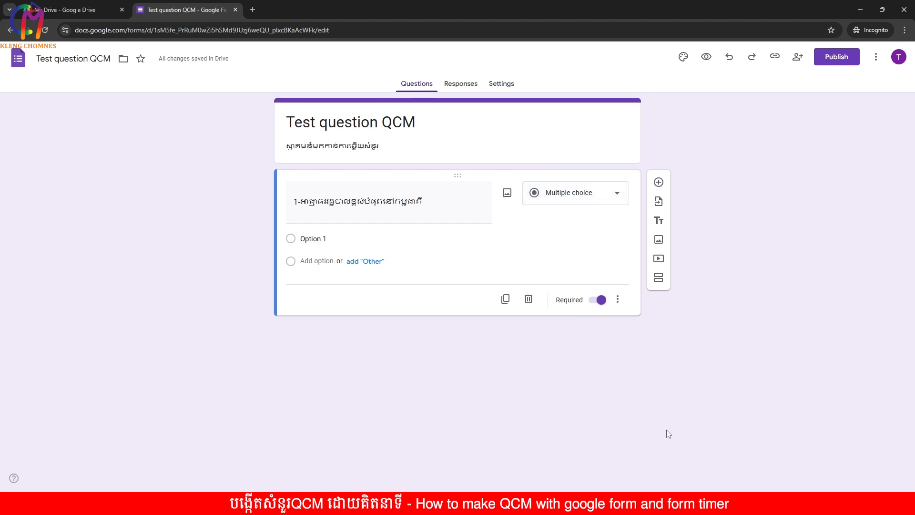
Copy "ក-នាយករដ្ឋមន្ត្រី" from the Word document into the first answer option of question 1
{"action": "key", "text": "alt+Tab"}
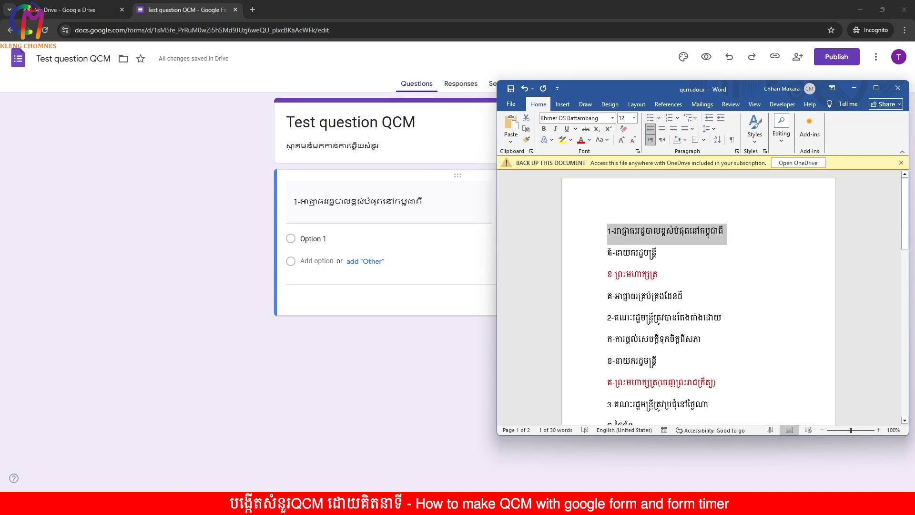
{"action": "triple_click", "coordinate": [658, 253]}
{"action": "key", "text": "ctrl+c"}
{"action": "left_click", "coordinate": [347, 238]}
{"action": "key", "text": "ctrl+v"}
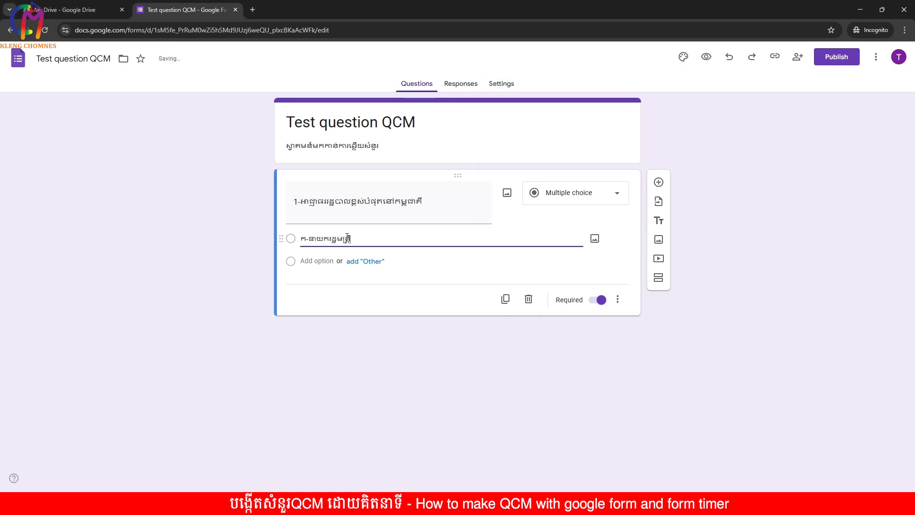
Copy "ខ-ព្រះមហាក្សត្រ" from the Word document and add it as the second option of question 1
{"action": "key", "text": "alt+Tab"}
{"action": "triple_click", "coordinate": [620, 275]}
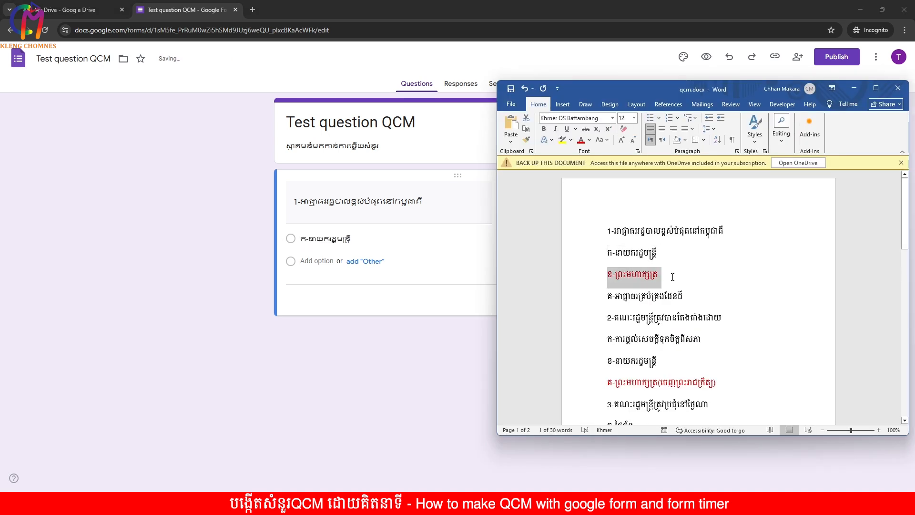
{"action": "key", "text": "ctrl+c"}
{"action": "left_click", "coordinate": [316, 260]}
{"action": "key", "text": "ctrl+v"}
Add "គ-អាជ្ញាធរគ្រប់គ្រងដែនដី" from the Word document as the third option of question 1, and check the document for the correct answer
{"action": "key", "text": "alt+Tab"}
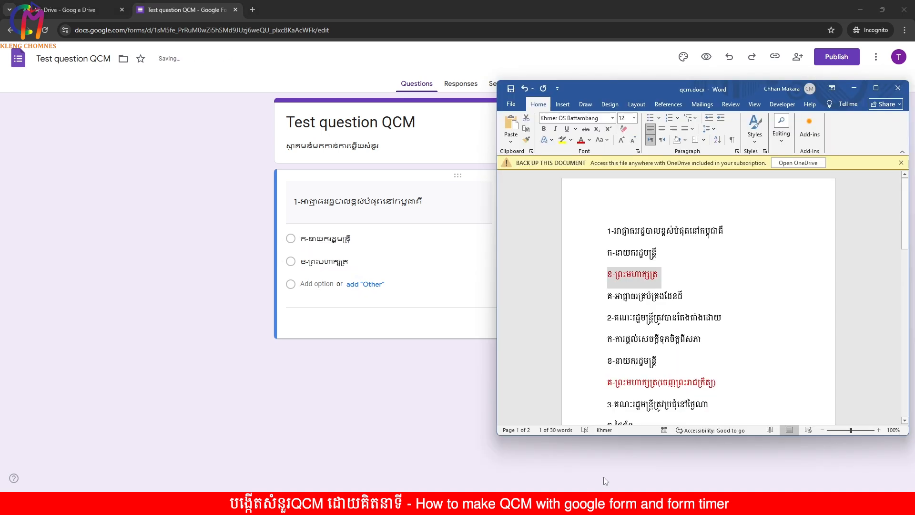
{"action": "left_click_drag", "start_coordinate": [606, 296], "coordinate": [702, 301]}
{"action": "key", "text": "ctrl+c"}
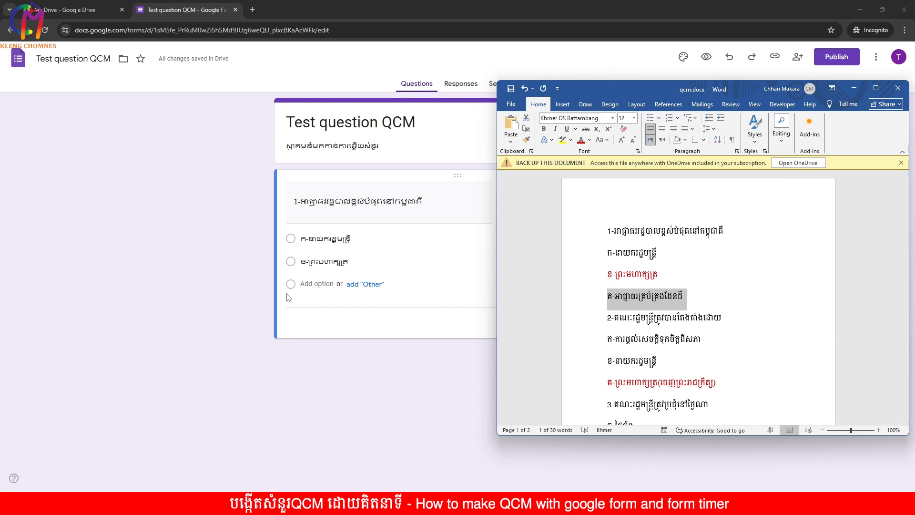
{"action": "left_click", "coordinate": [317, 284]}
{"action": "key", "text": "ctrl+v"}
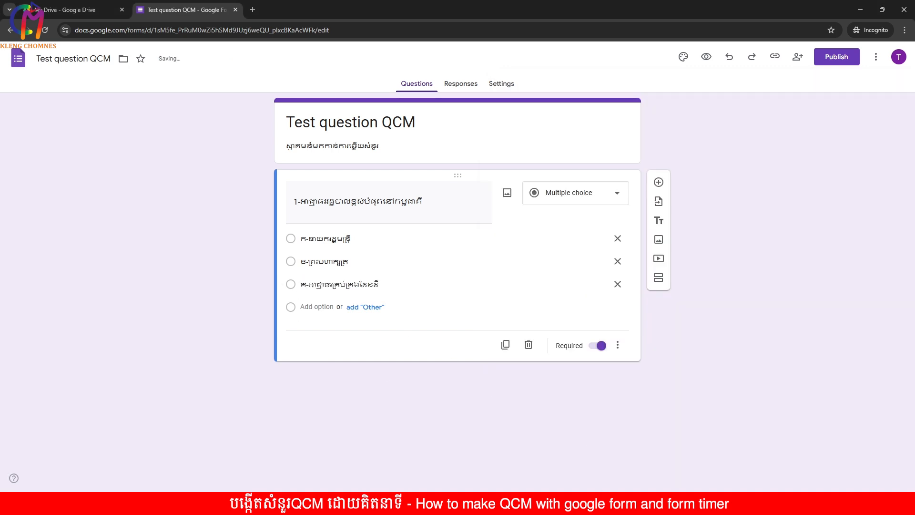
{"action": "key", "text": "alt+Tab"}
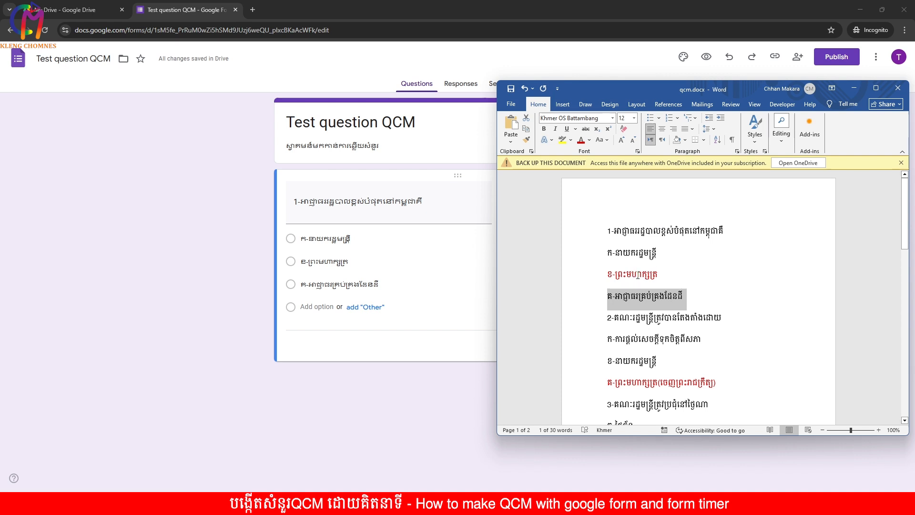
{"action": "left_click", "coordinate": [346, 352]}
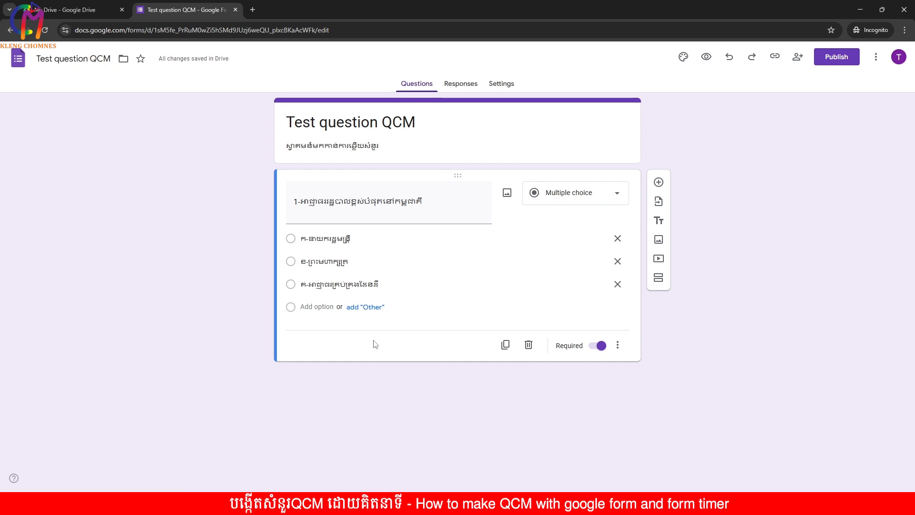
Turn on "Make this a quiz" in the form's settings and return to the questions
{"action": "left_click", "coordinate": [503, 84]}
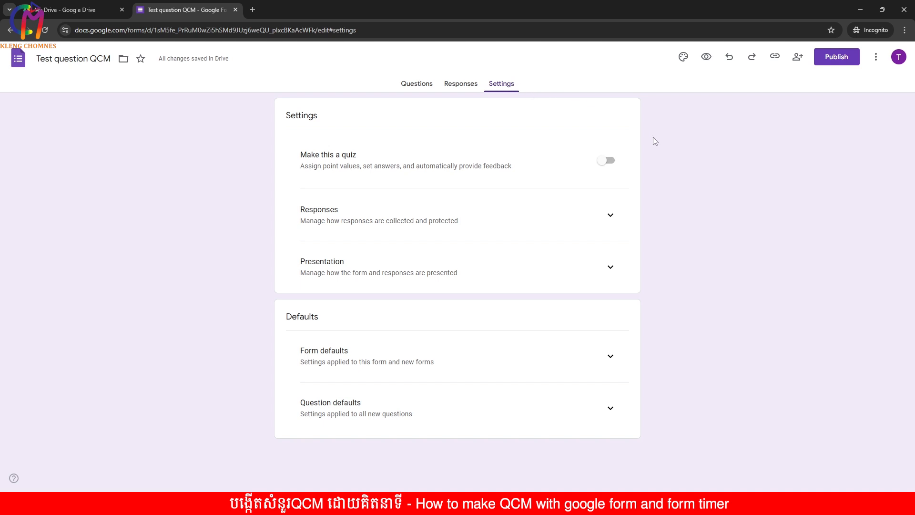
{"action": "left_click", "coordinate": [610, 162]}
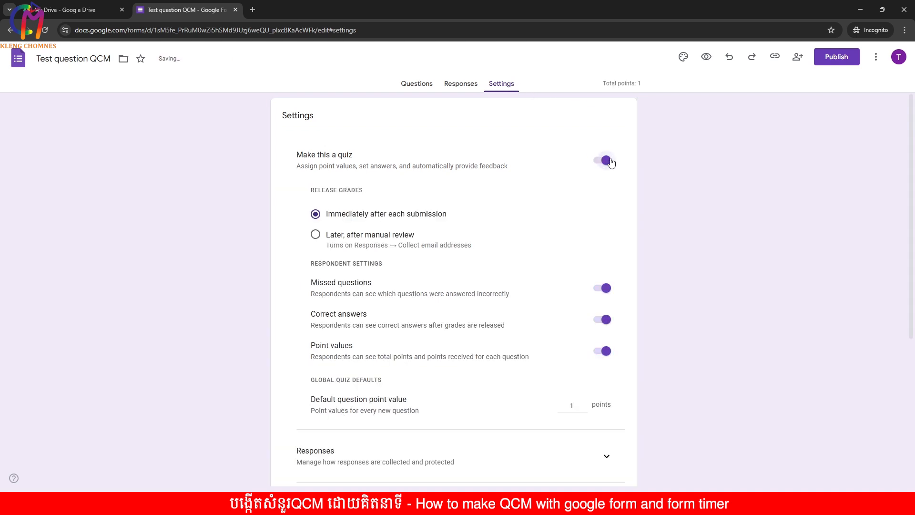
{"action": "left_click", "coordinate": [412, 85]}
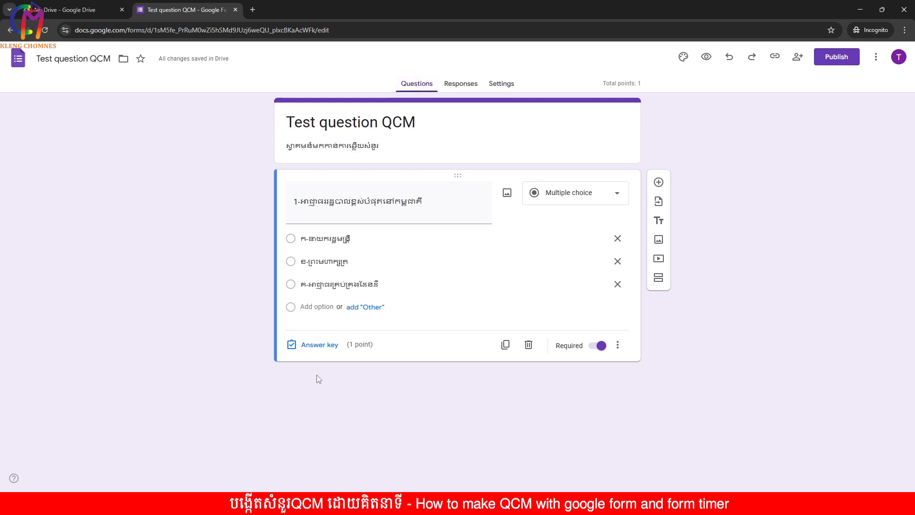
Mark "ខ-ព្រះមហាក្សត្រ" as question 1's correct answer, checking it against the Word document, and close the answer key
{"action": "left_click", "coordinate": [317, 345]}
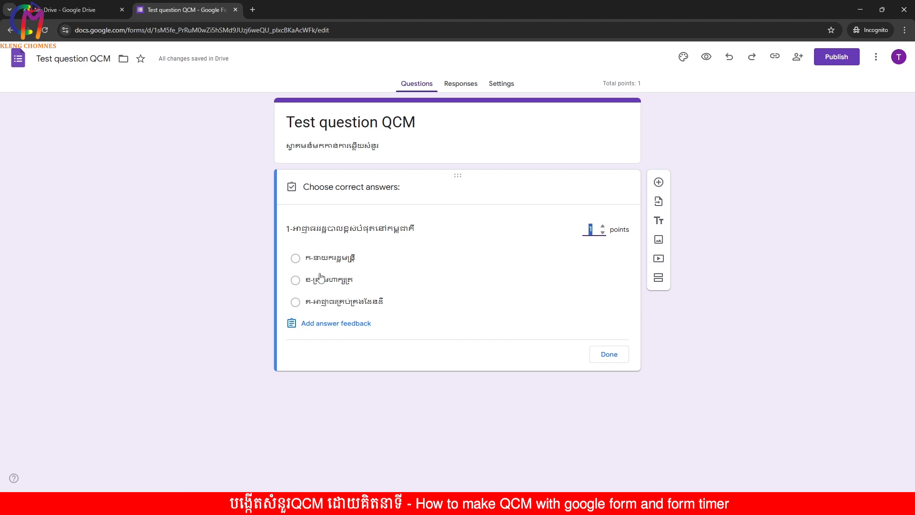
{"action": "left_click", "coordinate": [295, 281]}
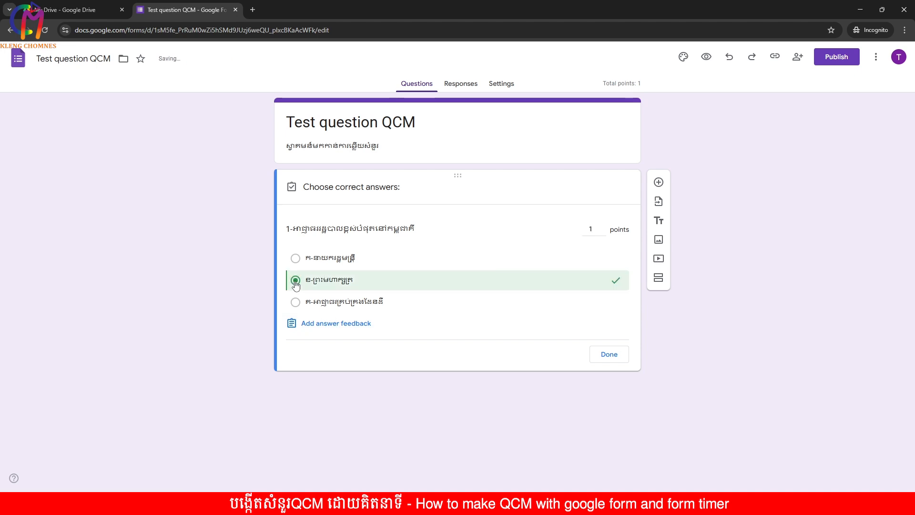
{"action": "key", "text": "alt+Tab"}
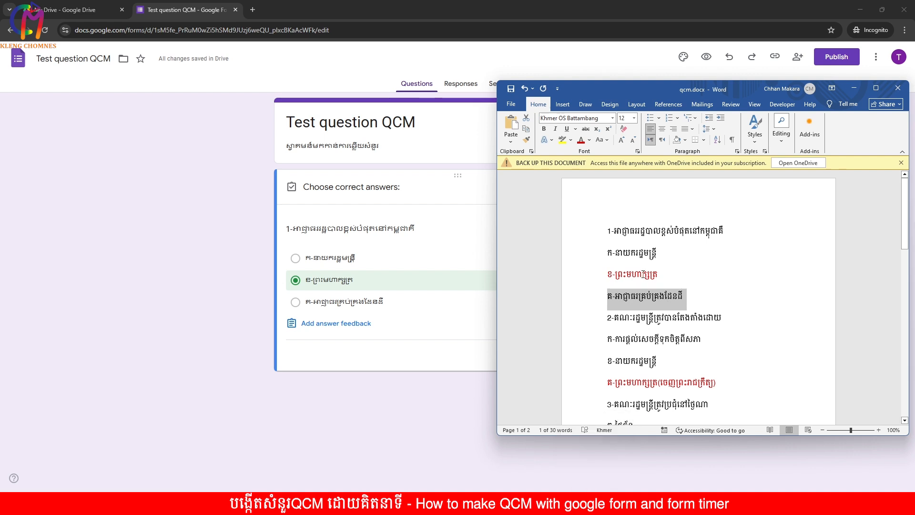
{"action": "left_click", "coordinate": [431, 395]}
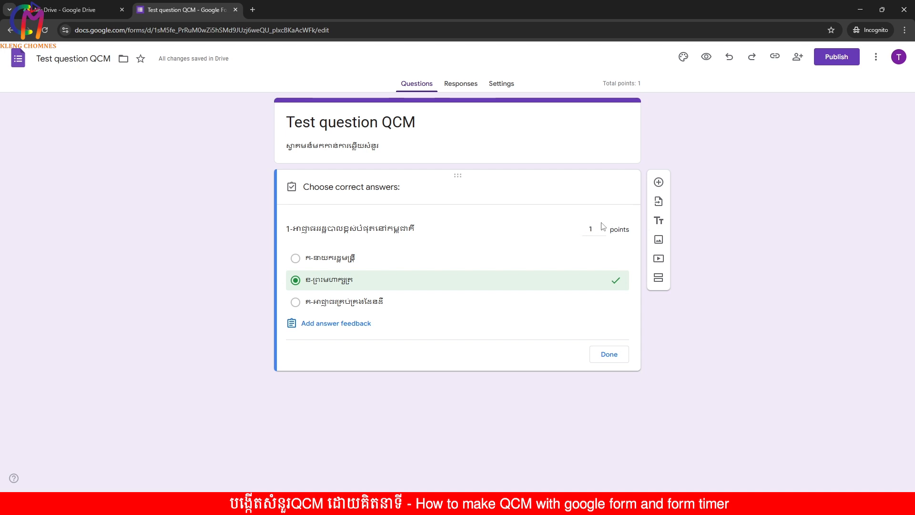
{"action": "left_click", "coordinate": [610, 355]}
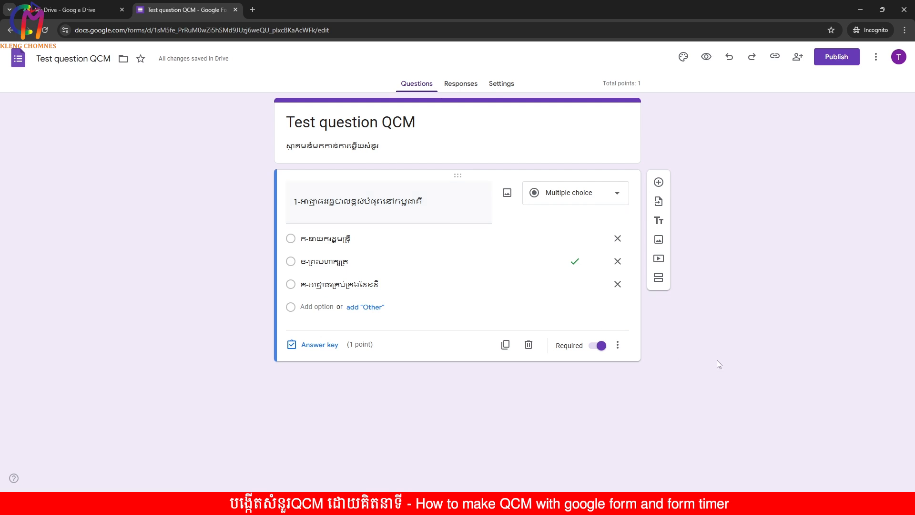
{"action": "left_click", "coordinate": [594, 350]}
{"action": "left_click", "coordinate": [604, 352]}
Duplicate question 1 and replace the copy's question text with "2-គណៈរដ្ឋមន្ត្រីត្រូវបានតែងតាំងដោយ" from the Word document
{"action": "left_click", "coordinate": [506, 346]}
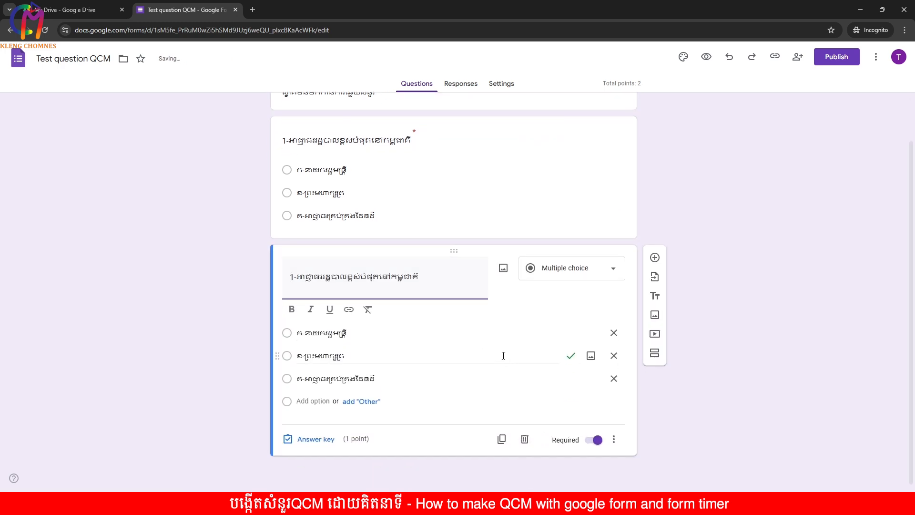
{"action": "key", "text": "alt+Tab"}
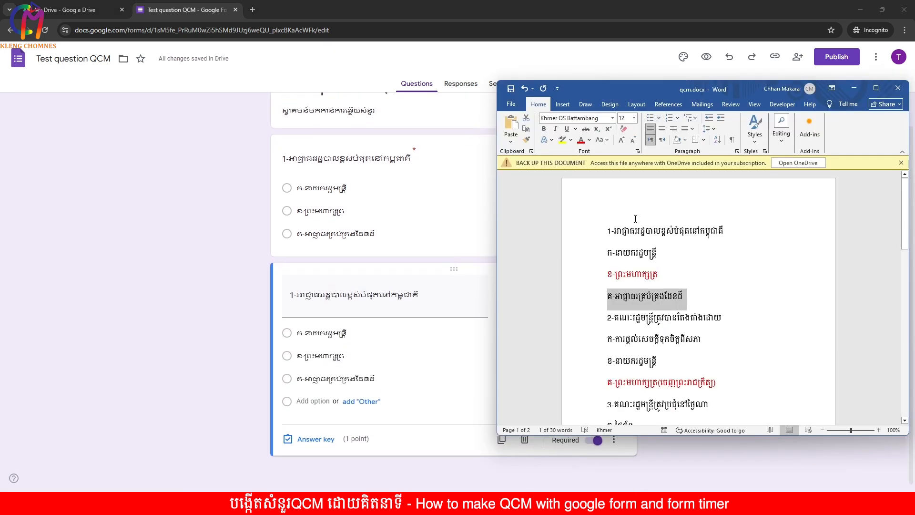
{"action": "scroll", "coordinate": [635, 219], "scroll_direction": "down", "scroll_amount": 1}
{"action": "left_click_drag", "start_coordinate": [606, 295], "coordinate": [736, 295]}
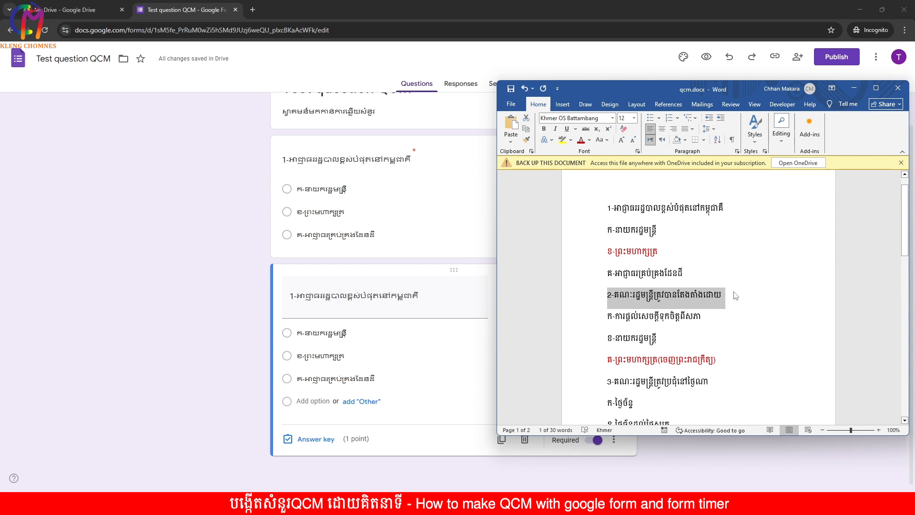
{"action": "left_click", "coordinate": [415, 296]}
{"action": "left_click_drag", "start_coordinate": [418, 277], "coordinate": [289, 277]}
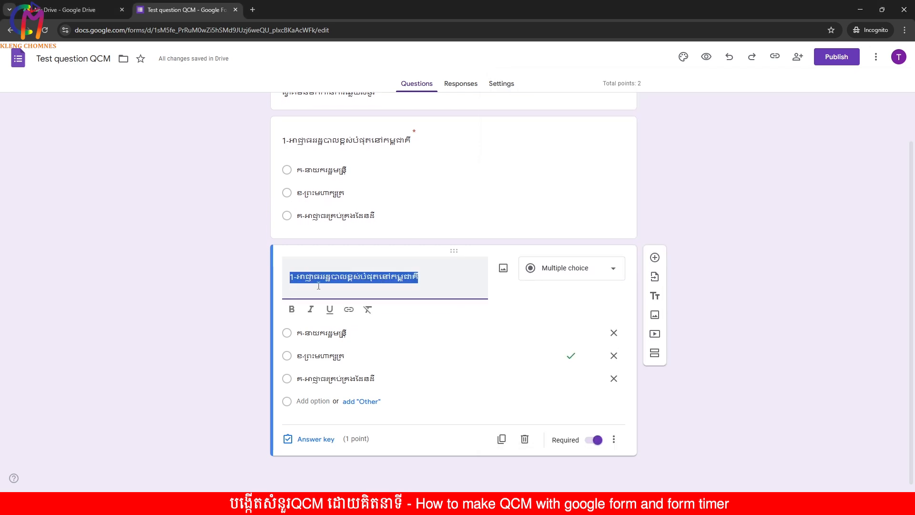
{"action": "key", "text": "ctrl+v"}
{"action": "left_click", "coordinate": [751, 394]}
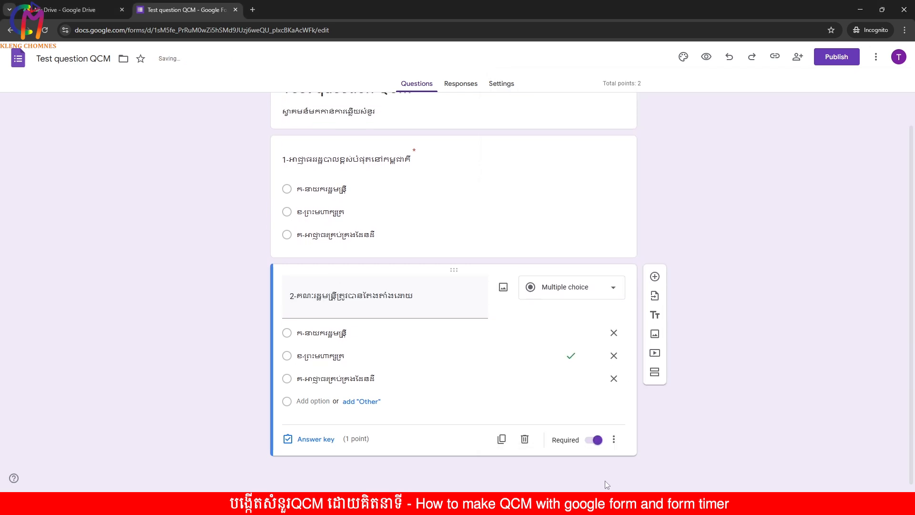
Replace question 2's first two options with "ក-ការផ្តល់សេចក្តីទុកចិត្តពីសភា" and "ខ-នាយករដ្ឋមន្ត្រី" from the Word document
{"action": "key", "text": "alt+Tab"}
{"action": "left_click_drag", "start_coordinate": [608, 316], "coordinate": [704, 317]}
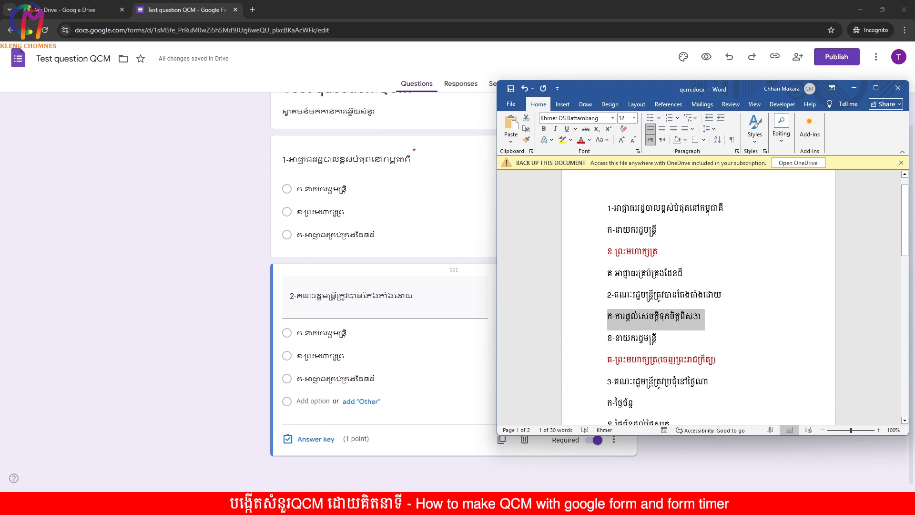
{"action": "type", "text": "ក-ការផ្តល់សេចក្តីទុកចិត្តពីសភា"}
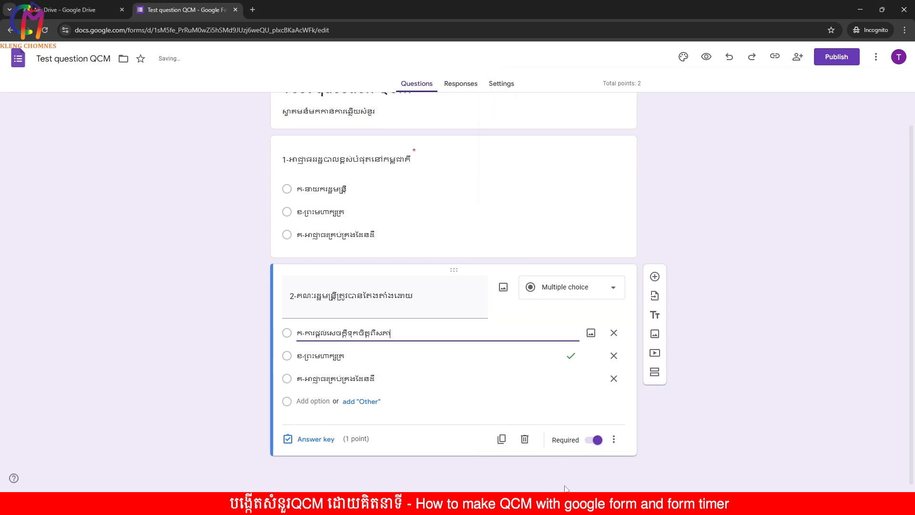
{"action": "key", "text": "alt+Tab"}
{"action": "left_click_drag", "start_coordinate": [608, 338], "coordinate": [661, 338]}
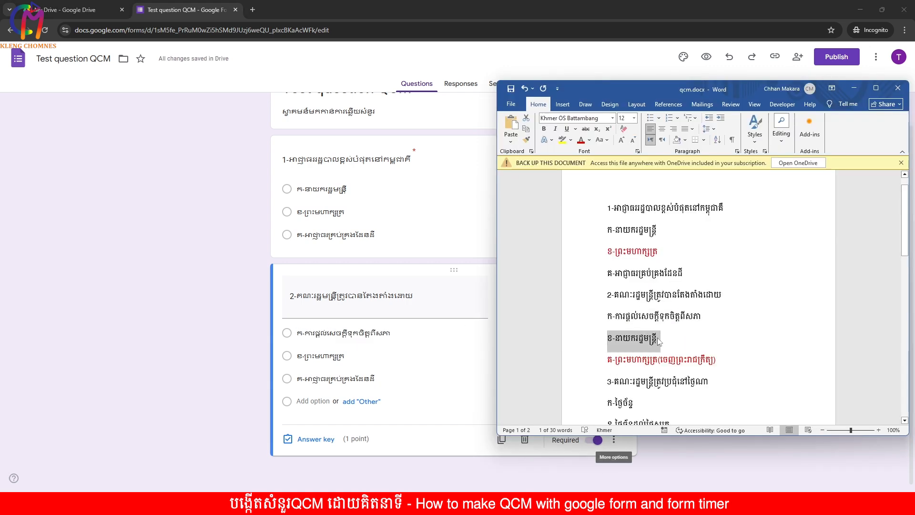
{"action": "key", "text": "ctrl+c"}
{"action": "triple_click", "coordinate": [324, 356]}
{"action": "key", "text": "ctrl+v"}
Replace question 2's third option with "គ-ព្រះមហាក្សត្រ(ចេញព្រះរាជក្រឹត្យ)" from the Word document
{"action": "key", "text": "alt+Tab"}
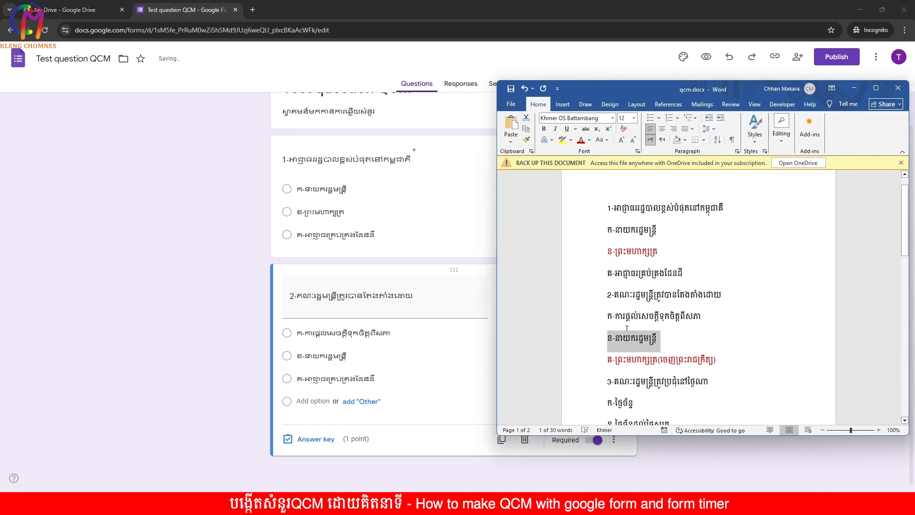
{"action": "left_click_drag", "start_coordinate": [607, 358], "coordinate": [720, 360]}
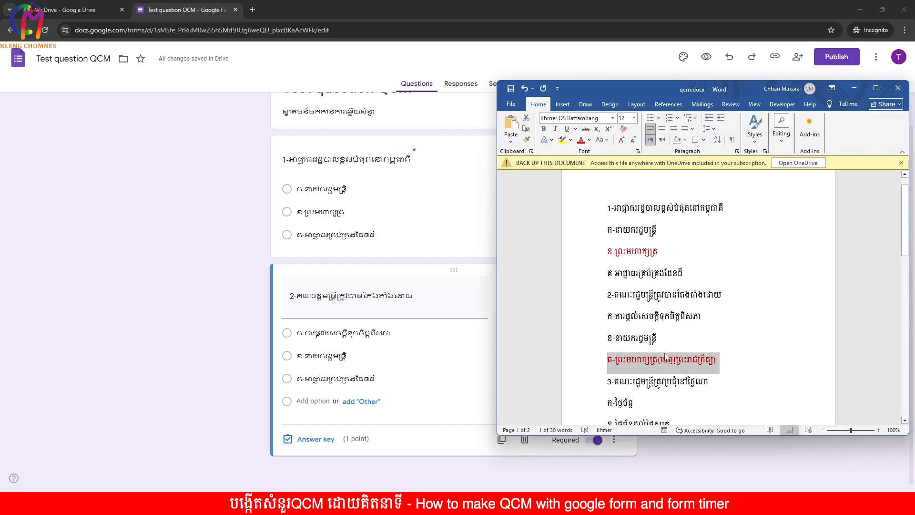
{"action": "key", "text": "ctrl+c"}
{"action": "triple_click", "coordinate": [308, 376]}
{"action": "key", "text": "ctrl+v"}
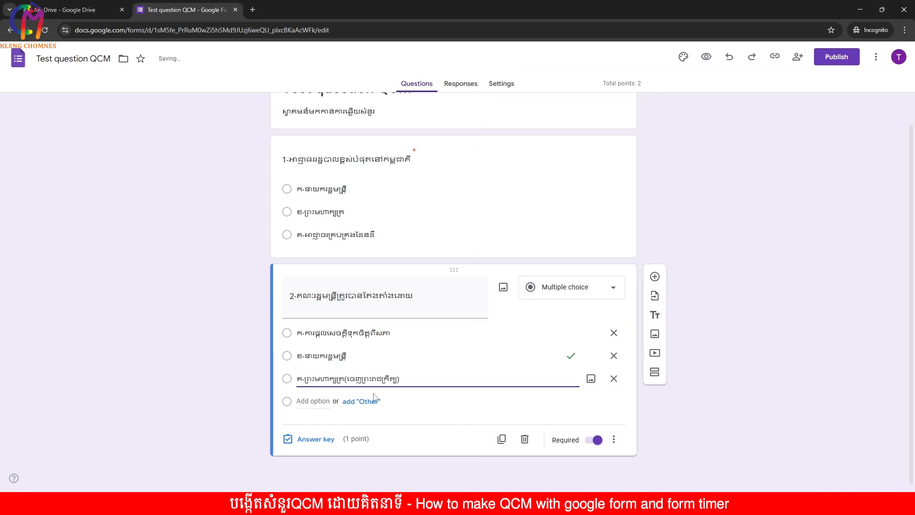
{"action": "left_click", "coordinate": [362, 423]}
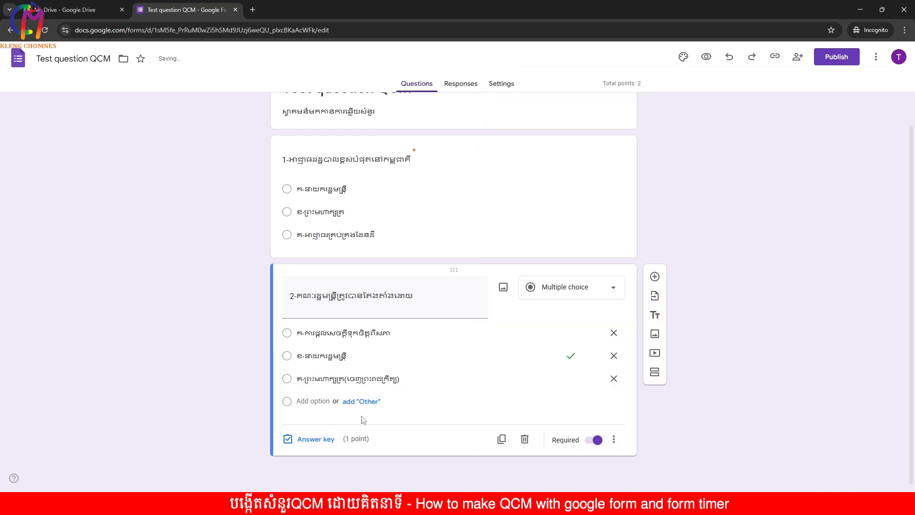
Change question 2's correct answer to "គ-ព្រះមហាក្សត្រ(ចេញព្រះរាជក្រឹត្យ)" only and close the answer key
{"action": "left_click", "coordinate": [316, 439]}
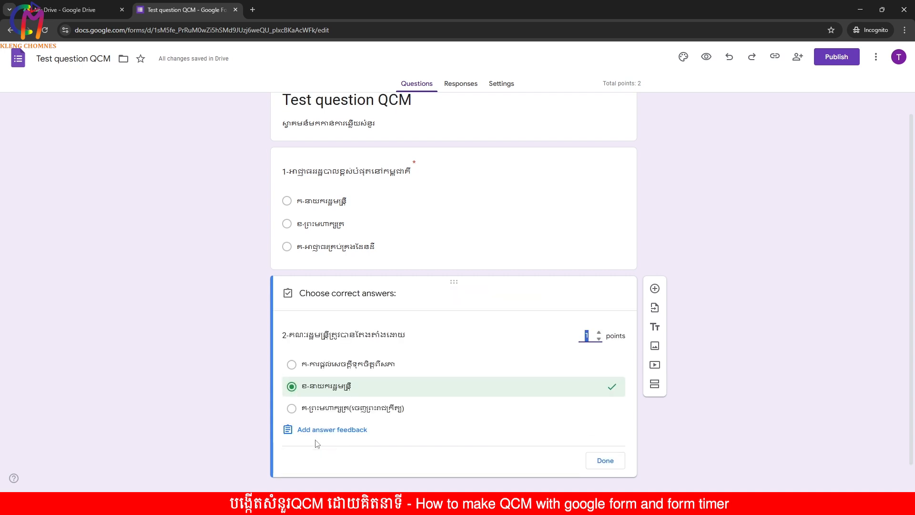
{"action": "left_click", "coordinate": [316, 410]}
{"action": "left_click", "coordinate": [318, 385]}
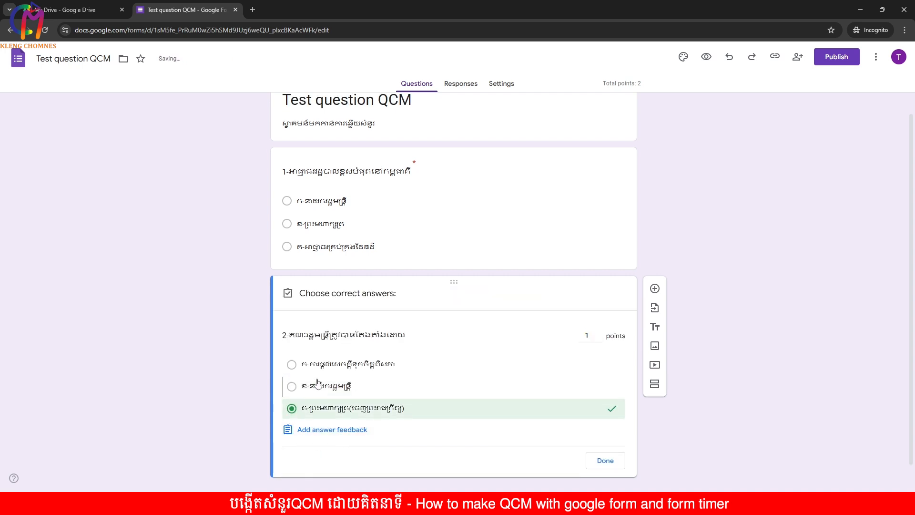
{"action": "left_click", "coordinate": [606, 460]}
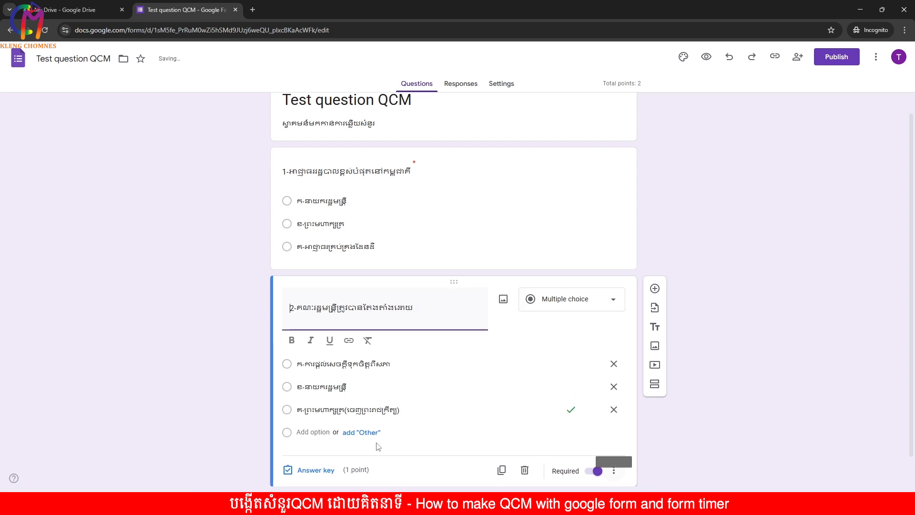
{"action": "left_click", "coordinate": [205, 359]}
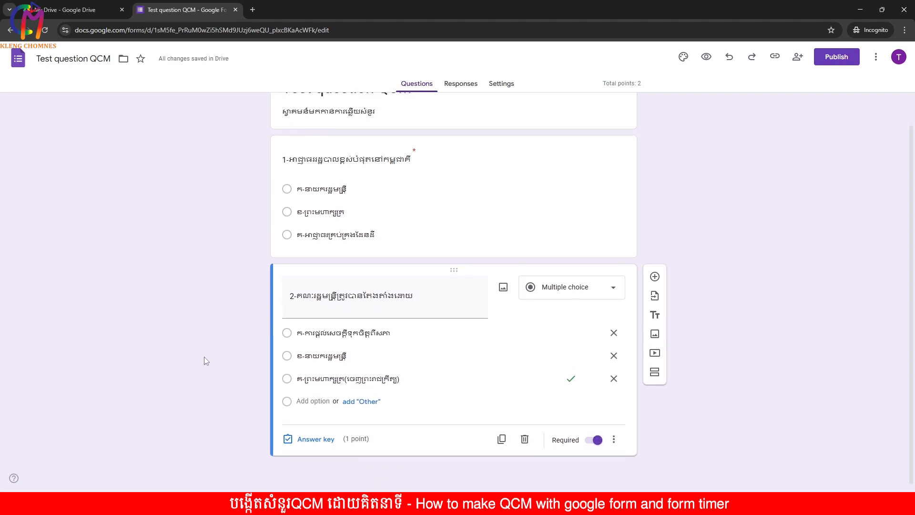
Duplicate question 2 and replace the copy's question text with "3-គណៈរដ្ឋមន្ត្រីត្រូវប្រជុំនៅថ្ងៃណា" from the Word document
{"action": "left_click", "coordinate": [502, 439]}
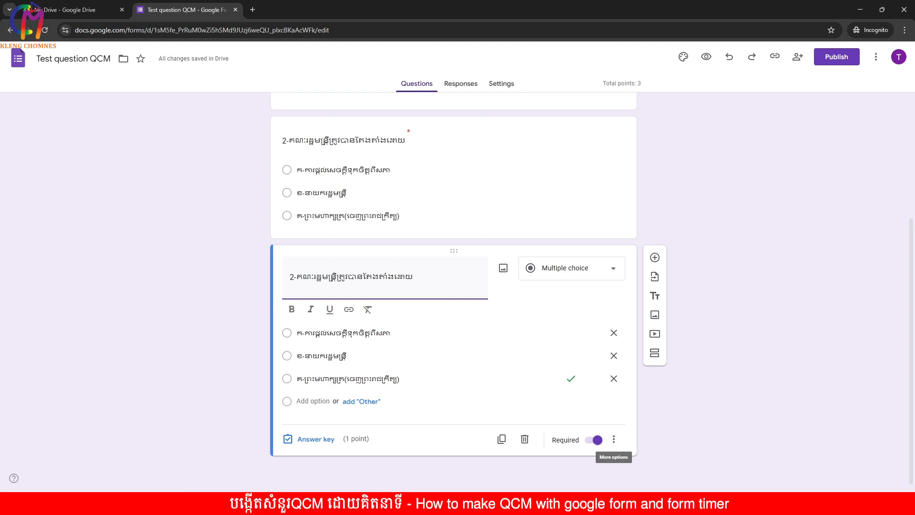
{"action": "key", "text": "alt+Tab"}
{"action": "scroll", "coordinate": [632, 320], "scroll_direction": "down", "scroll_amount": 1}
{"action": "left_click_drag", "start_coordinate": [608, 267], "coordinate": [712, 268]}
{"action": "key", "text": "ctrl+c"}
{"action": "key", "text": "alt+Tab"}
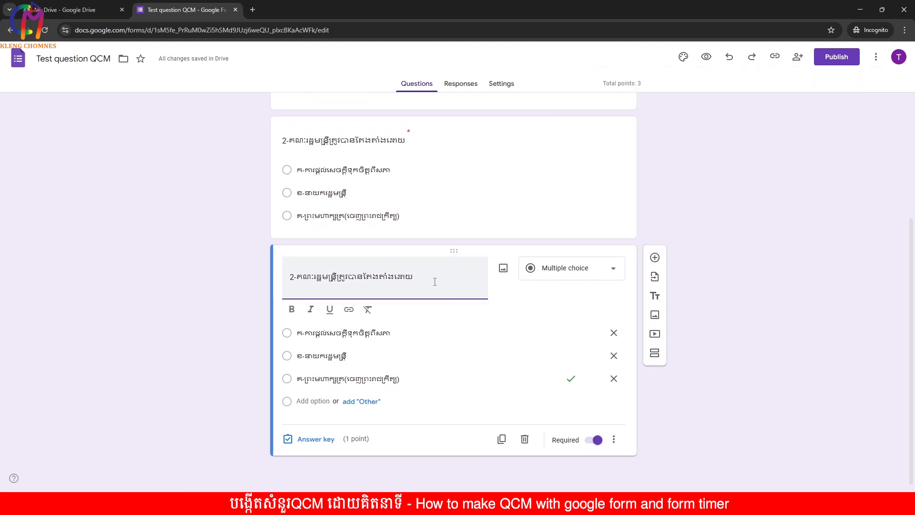
{"action": "key", "text": "ctrl+a"}
{"action": "key", "text": "ctrl+v"}
Replace question 3's first option with "ក-ថ្ងៃច័ន្ទ" from the Word document
{"action": "key", "text": "alt+Tab"}
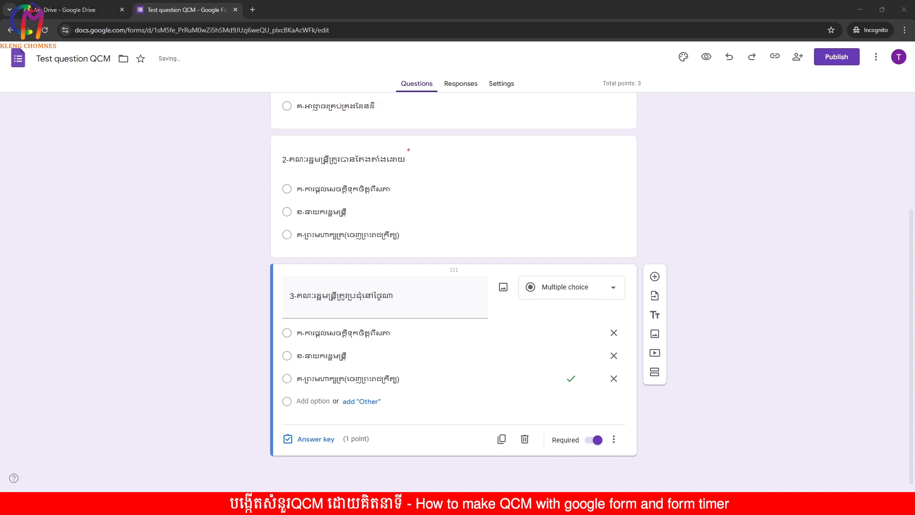
{"action": "left_click_drag", "start_coordinate": [609, 288], "coordinate": [639, 288]}
{"action": "key", "text": "ctrl+c"}
{"action": "left_click", "coordinate": [343, 333]}
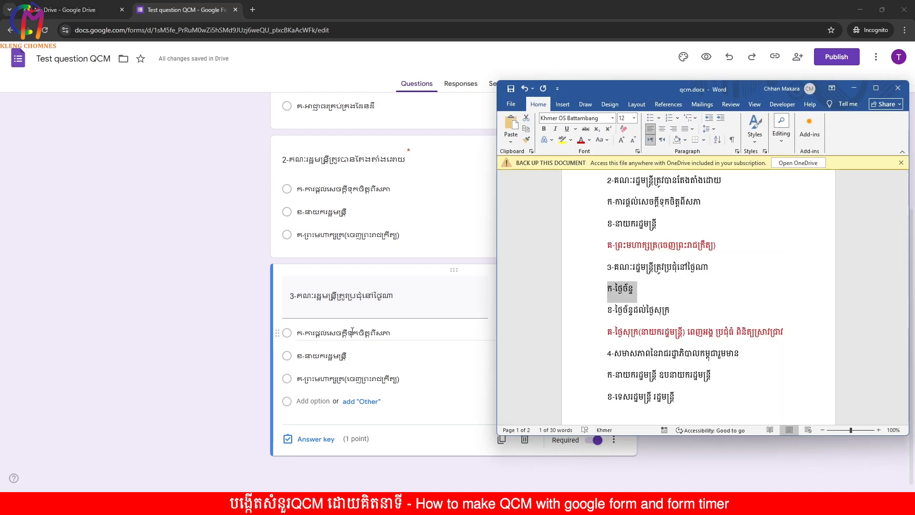
{"action": "key", "text": "ctrl+a"}
{"action": "key", "text": "ctrl+v"}
Replace question 3's second option with "ខ-ថ្ងៃច័ន្ទដល់ថ្ងៃសុក្រ" from the Word document
{"action": "key", "text": "alt+Tab"}
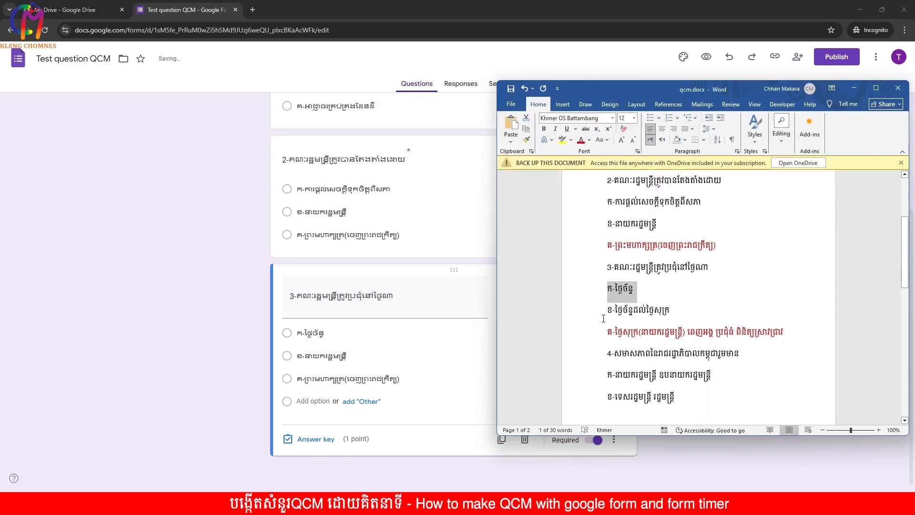
{"action": "left_click_drag", "start_coordinate": [608, 310], "coordinate": [676, 316]}
{"action": "key", "text": "ctrl+c"}
{"action": "key", "text": "alt+Tab"}
{"action": "left_click", "coordinate": [334, 356]}
{"action": "key", "text": "ctrl+a"}
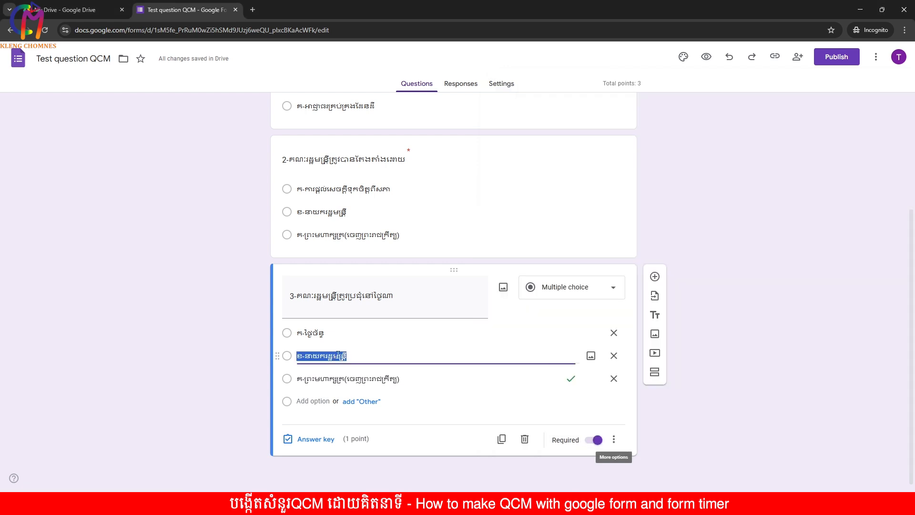
{"action": "key", "text": "ctrl+v"}
Replace question 3's third option with "គ-ថ្ងៃសុក្រ(នាយករដ្ឋមន្ត្រី) ពេញអង្គ ប្រជុំធំ ពិនិត្យស្រាវជ្រាវ" from the Word document
{"action": "key", "text": "alt+Tab"}
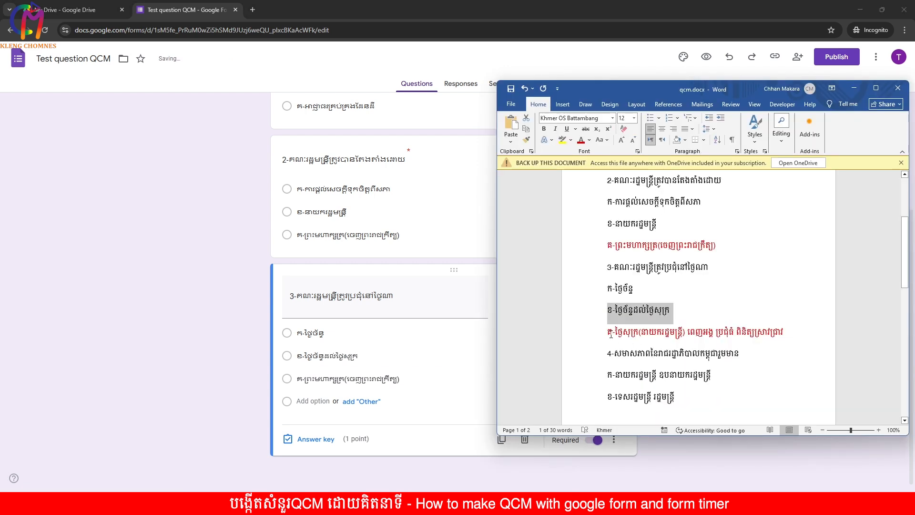
{"action": "left_click_drag", "start_coordinate": [611, 335], "coordinate": [787, 336]}
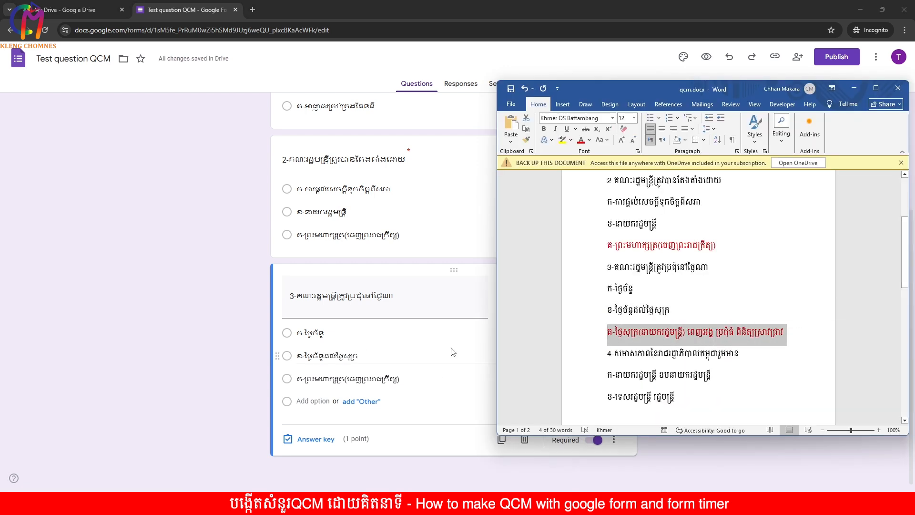
{"action": "key", "text": "ctrl+c"}
{"action": "left_click", "coordinate": [328, 378]}
{"action": "key", "text": "ctrl+a"}
{"action": "key", "text": "ctrl+v"}
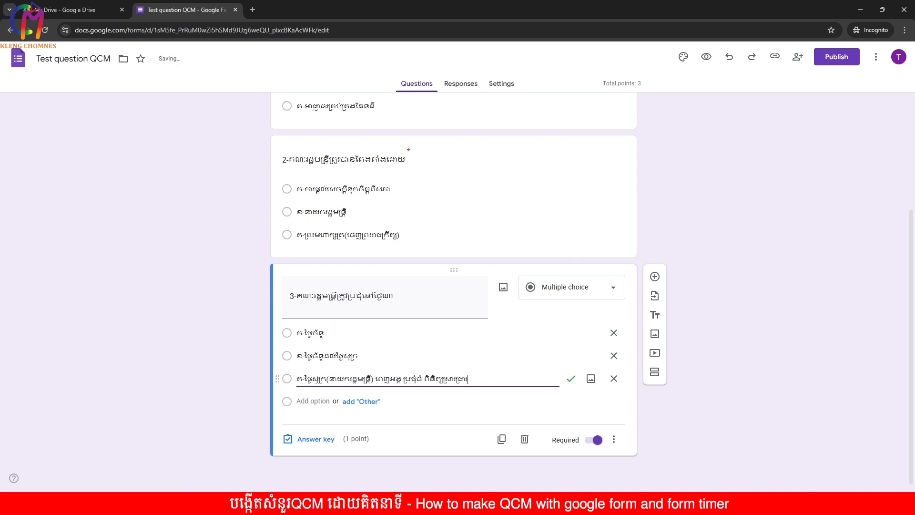
{"action": "left_click", "coordinate": [334, 422]}
Check the correct answer set in question 3's answer key and review all the questions in the form
{"action": "left_click", "coordinate": [318, 439]}
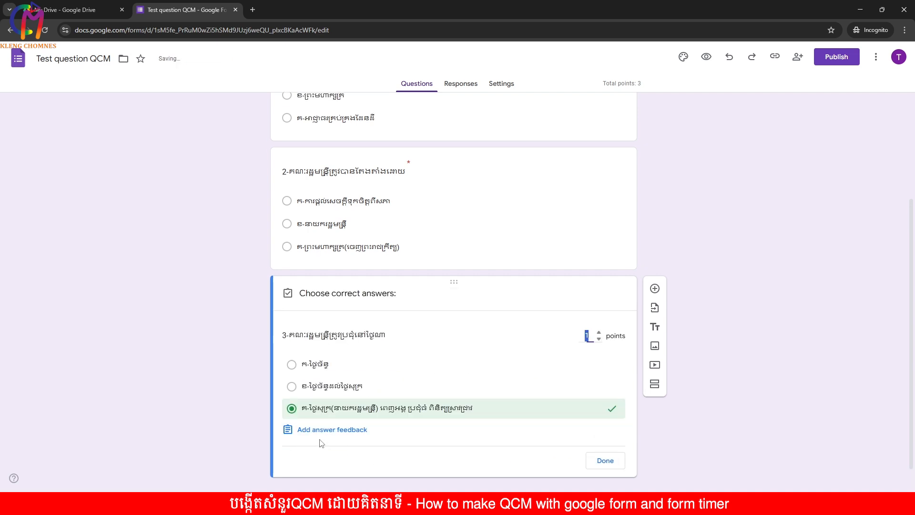
{"action": "left_click", "coordinate": [604, 462]}
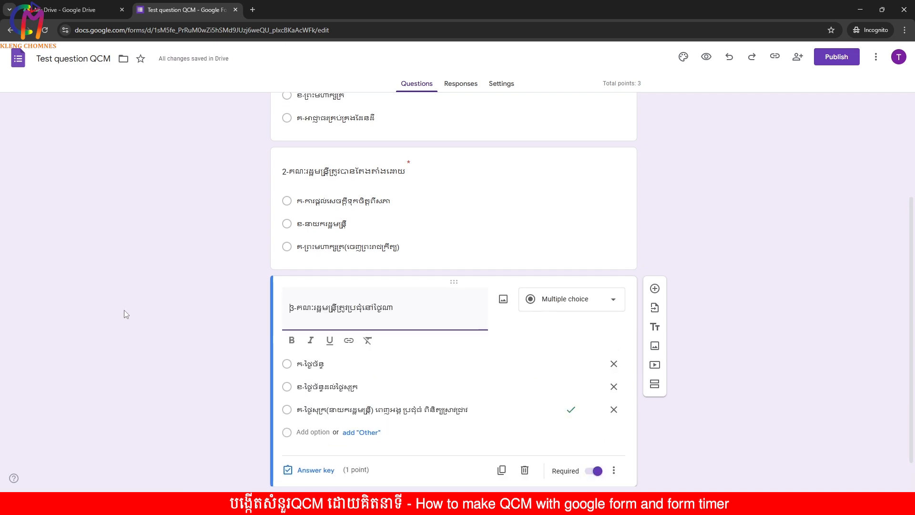
{"action": "left_click", "coordinate": [126, 314]}
{"action": "scroll", "coordinate": [149, 311], "scroll_direction": "up", "scroll_amount": 4}
{"action": "scroll", "coordinate": [169, 299], "scroll_direction": "down", "scroll_amount": 2}
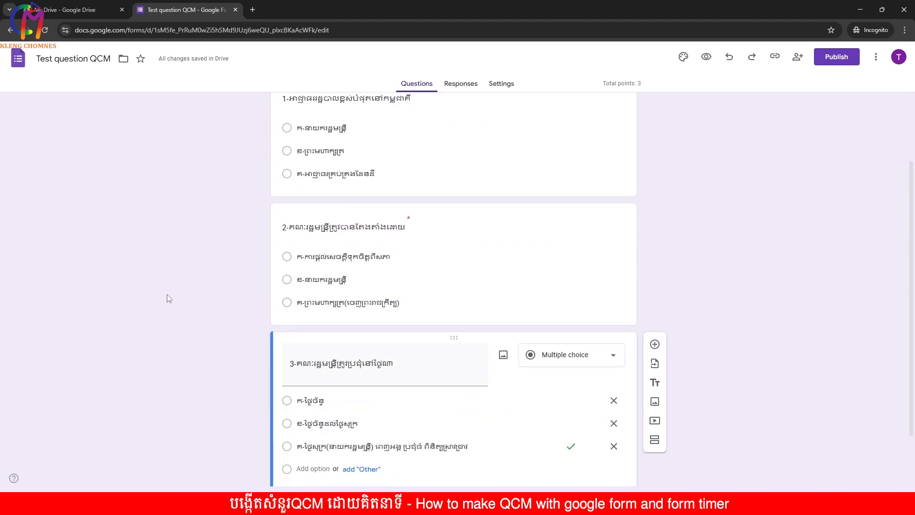
{"action": "scroll", "coordinate": [177, 297], "scroll_direction": "down", "scroll_amount": 2}
{"action": "scroll", "coordinate": [176, 296], "scroll_direction": "up", "scroll_amount": 2}
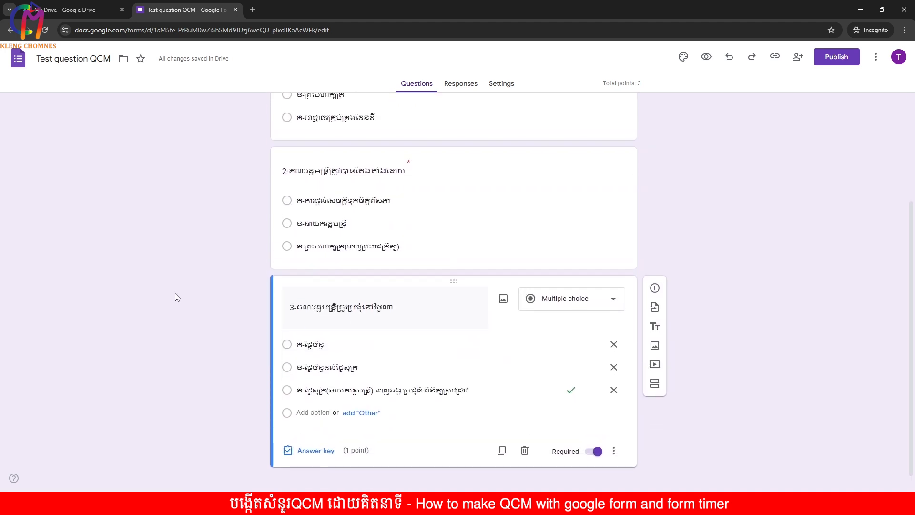
{"action": "scroll", "coordinate": [193, 292], "scroll_direction": "up", "scroll_amount": 2}
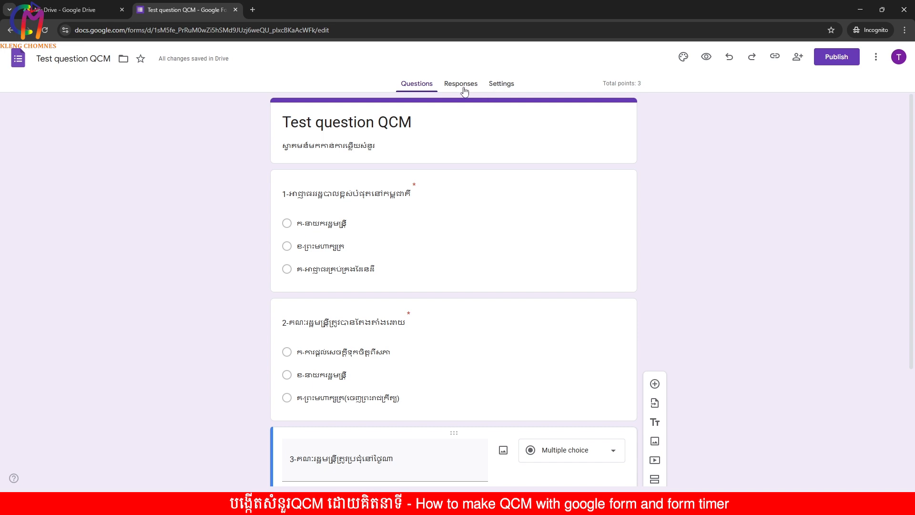
Open the form's settings and review the quiz grading and respondent options
{"action": "left_click", "coordinate": [502, 85]}
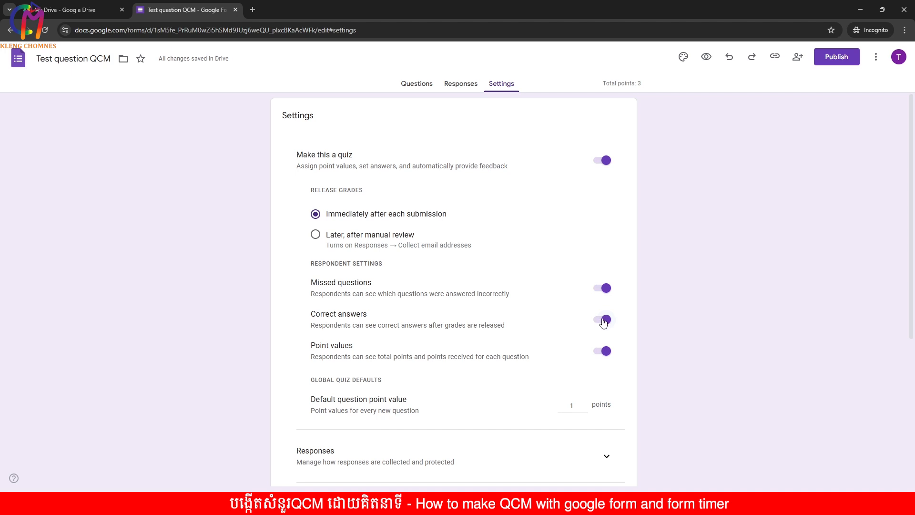
{"action": "scroll", "coordinate": [602, 323], "scroll_direction": "down", "scroll_amount": 2}
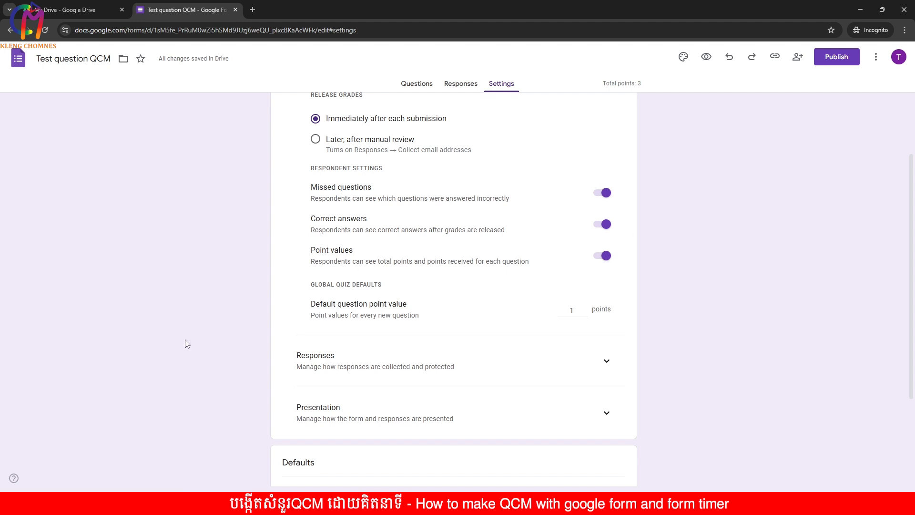
{"action": "scroll", "coordinate": [272, 327], "scroll_direction": "down", "scroll_amount": 1}
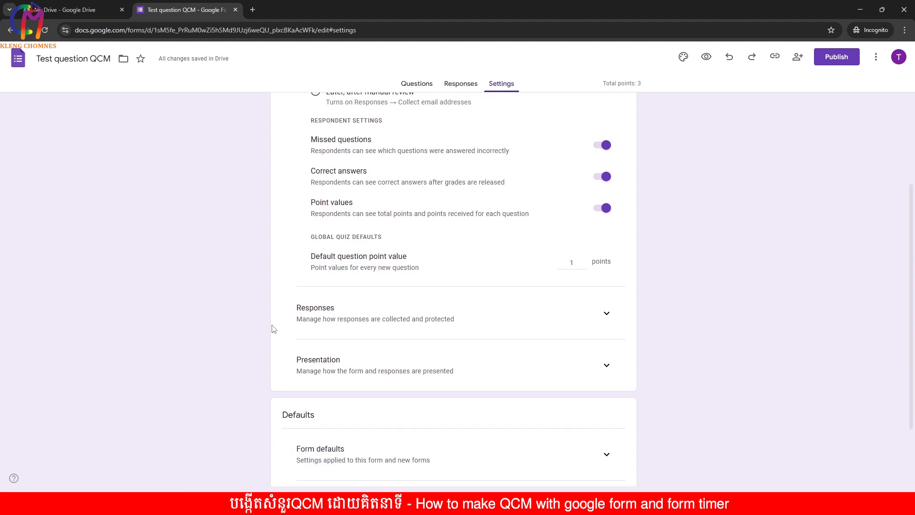
{"action": "scroll", "coordinate": [272, 327], "scroll_direction": "up", "scroll_amount": 1}
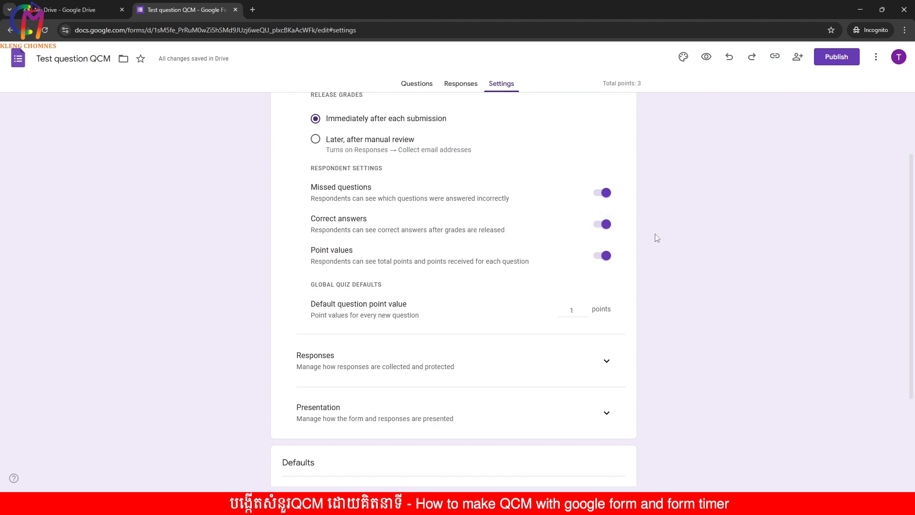
Expand the response settings and try limiting the form to 1 response, switching the limit back off
{"action": "left_click", "coordinate": [608, 362]}
{"action": "scroll", "coordinate": [392, 373], "scroll_direction": "down", "scroll_amount": 3}
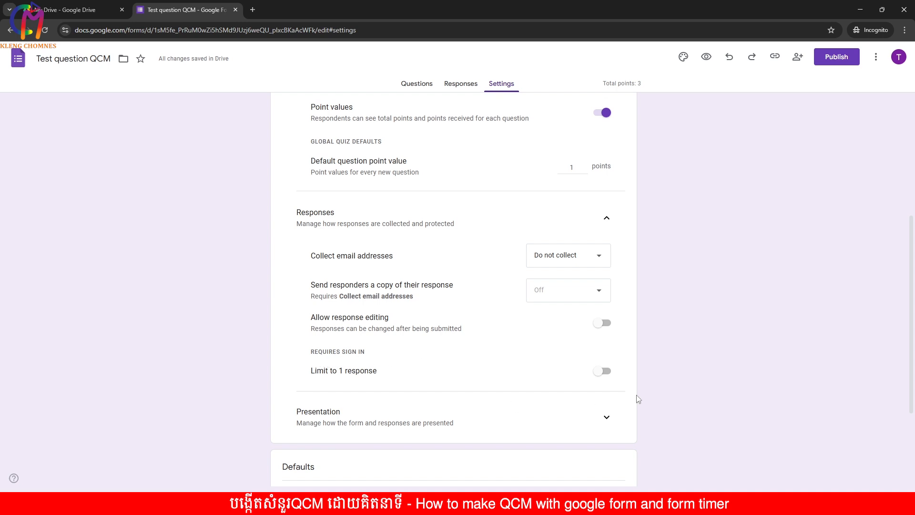
{"action": "left_click", "coordinate": [606, 373]}
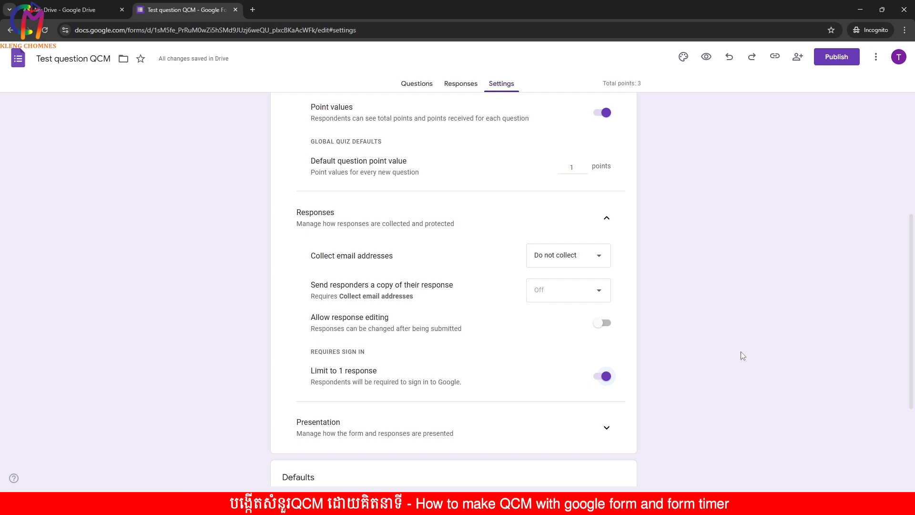
{"action": "left_click", "coordinate": [602, 377]}
Turn off Correct answers in the quiz's respondent settings
{"action": "scroll", "coordinate": [708, 362], "scroll_direction": "up", "scroll_amount": 4}
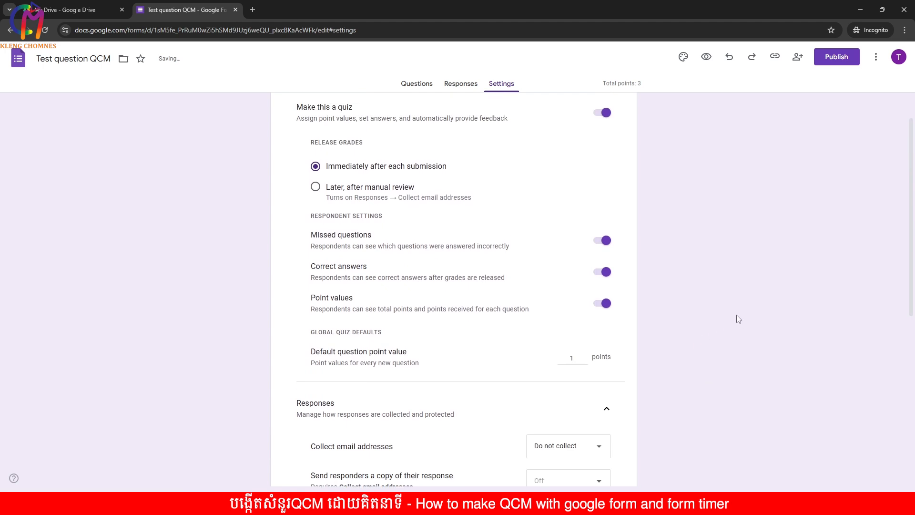
{"action": "left_click", "coordinate": [595, 275]}
{"action": "scroll", "coordinate": [429, 342], "scroll_direction": "down", "scroll_amount": 1}
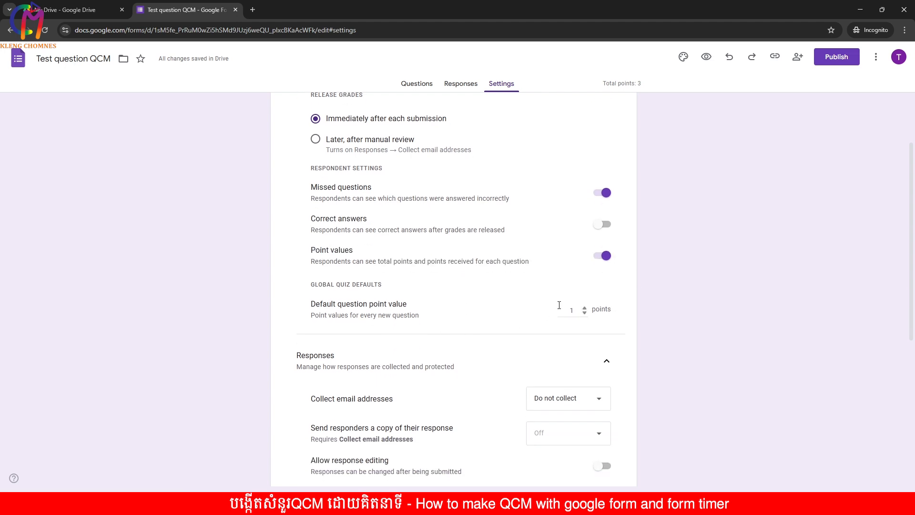
Check the available options for collecting email addresses in the response settings
{"action": "scroll", "coordinate": [455, 320], "scroll_direction": "down", "scroll_amount": 6}
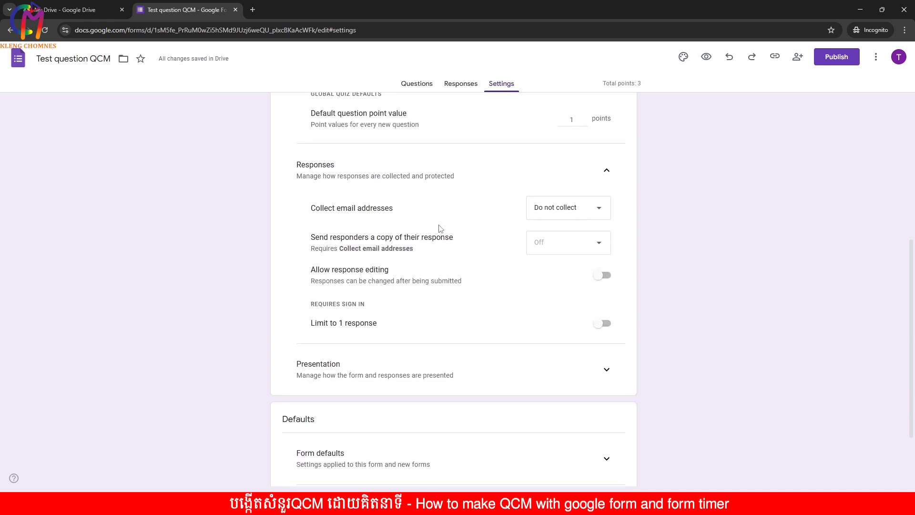
{"action": "scroll", "coordinate": [469, 260], "scroll_direction": "up", "scroll_amount": 2}
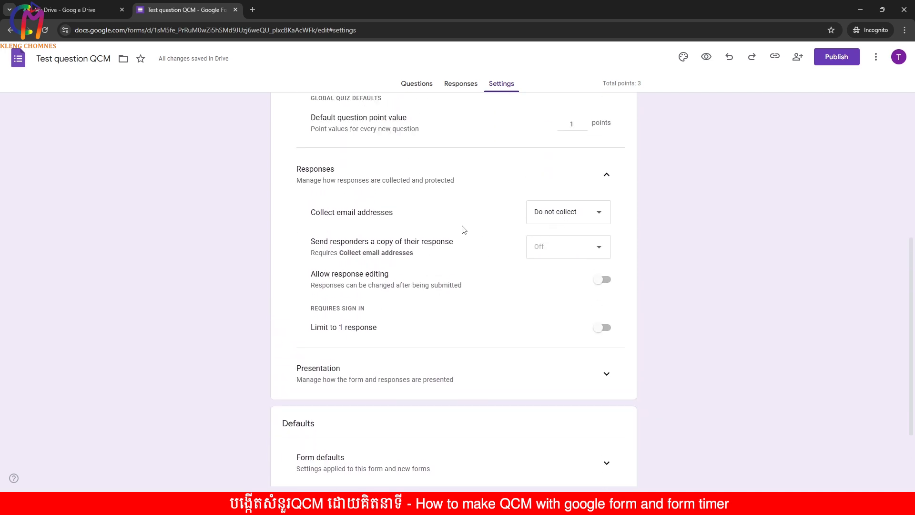
{"action": "left_click", "coordinate": [563, 206]}
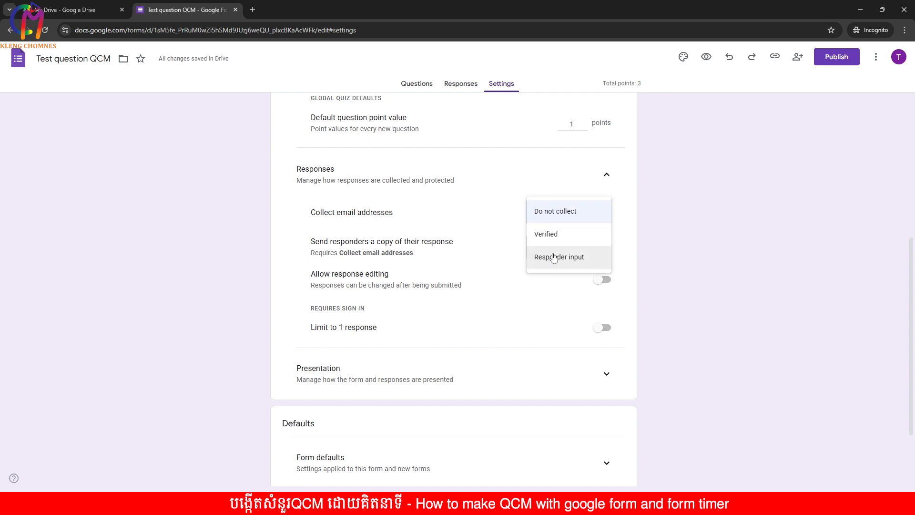
{"action": "left_click", "coordinate": [749, 250]}
Expand the presentation settings and turn on Show progress bar
{"action": "left_click", "coordinate": [607, 374]}
{"action": "scroll", "coordinate": [399, 358], "scroll_direction": "down", "scroll_amount": 3}
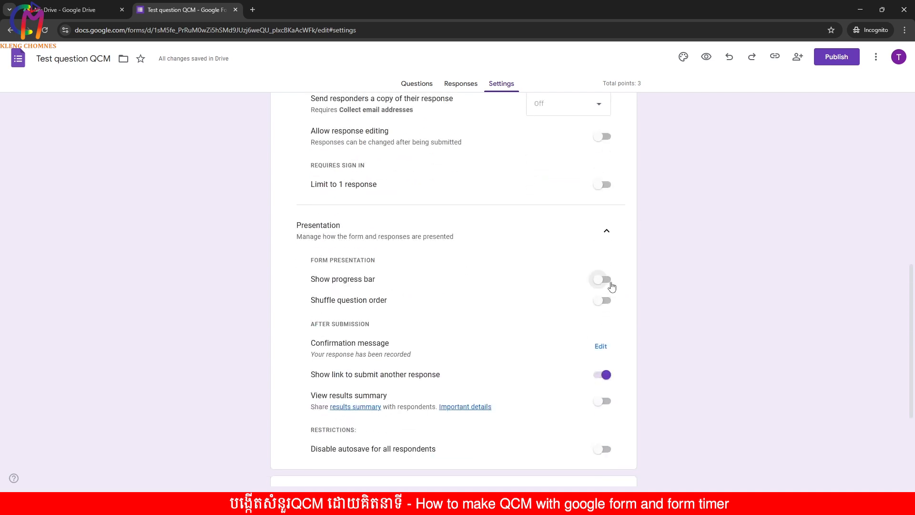
{"action": "left_click", "coordinate": [606, 281]}
{"action": "scroll", "coordinate": [251, 335], "scroll_direction": "down", "scroll_amount": 2}
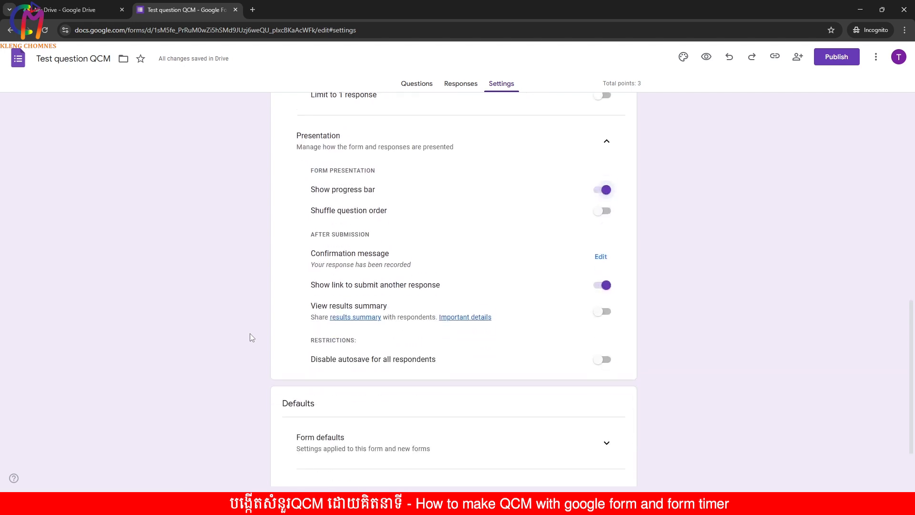
Expand the form defaults and question defaults to check their settings
{"action": "scroll", "coordinate": [251, 334], "scroll_direction": "down", "scroll_amount": 2}
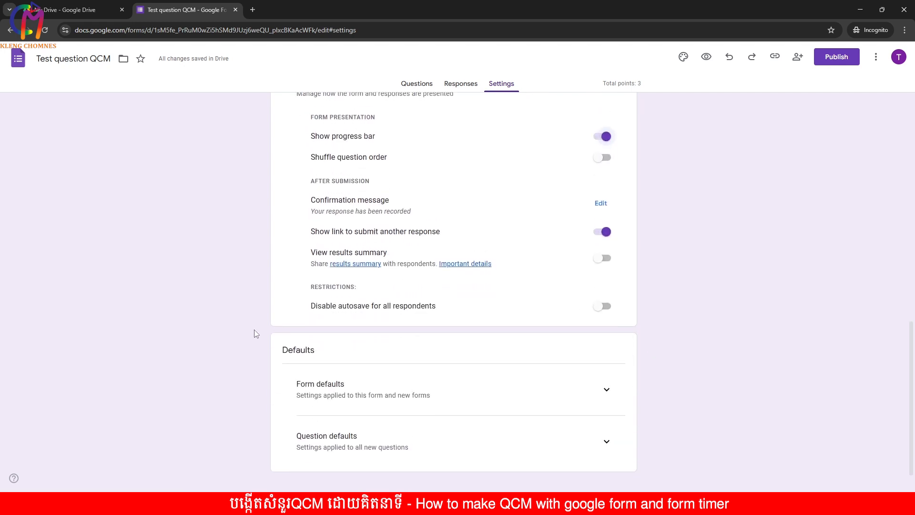
{"action": "left_click", "coordinate": [606, 367]}
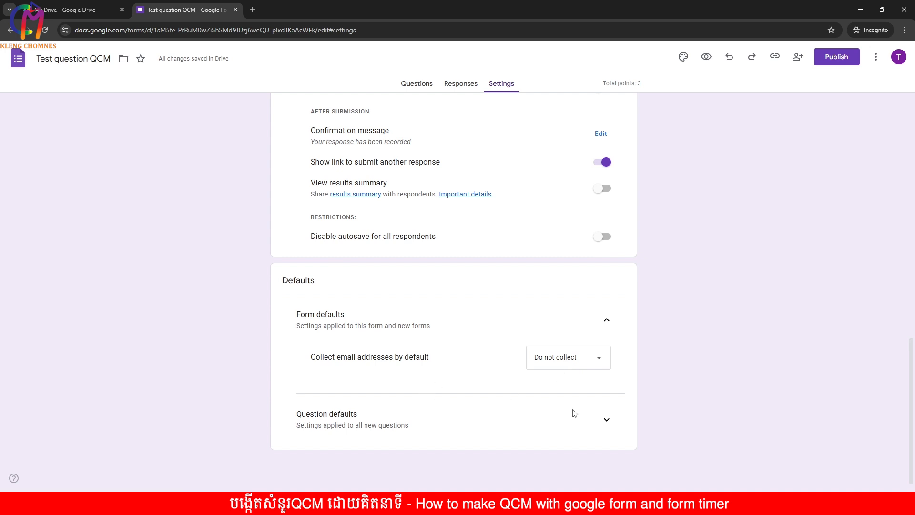
{"action": "left_click", "coordinate": [607, 419]}
{"action": "scroll", "coordinate": [382, 400], "scroll_direction": "up", "scroll_amount": 5}
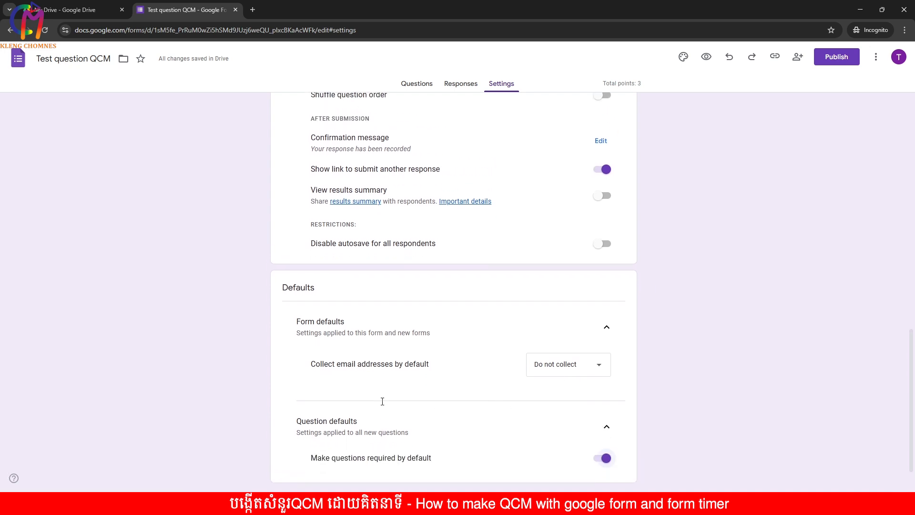
{"action": "scroll", "coordinate": [748, 262], "scroll_direction": "up", "scroll_amount": 8}
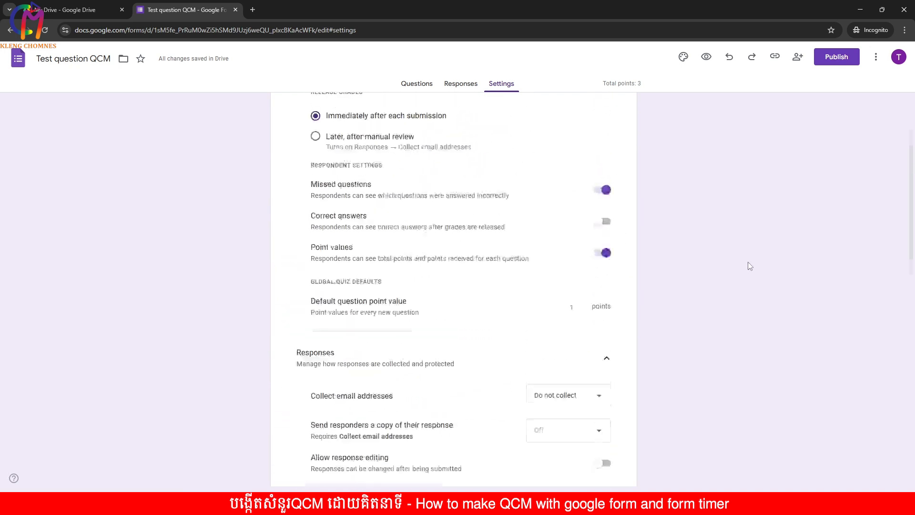
Publish the form to anyone with the link and shorten its responder URL
{"action": "left_click", "coordinate": [832, 56]}
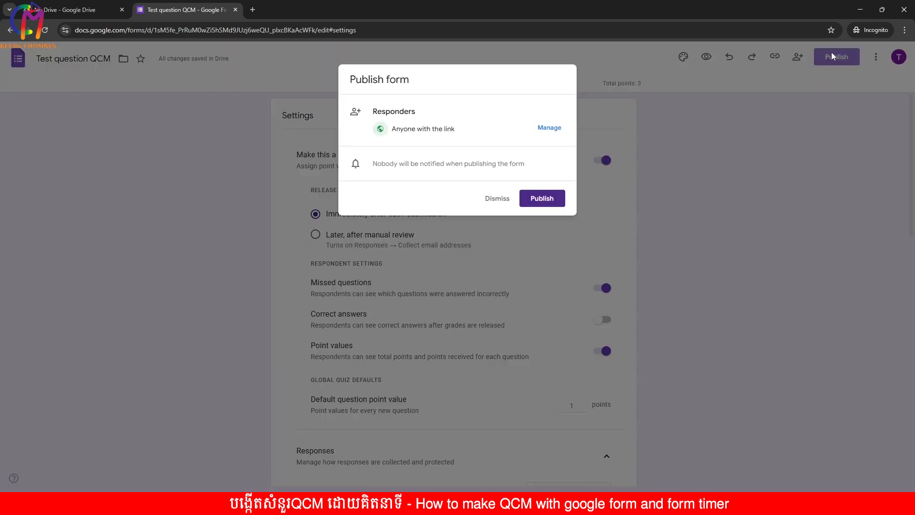
{"action": "left_click", "coordinate": [541, 198]}
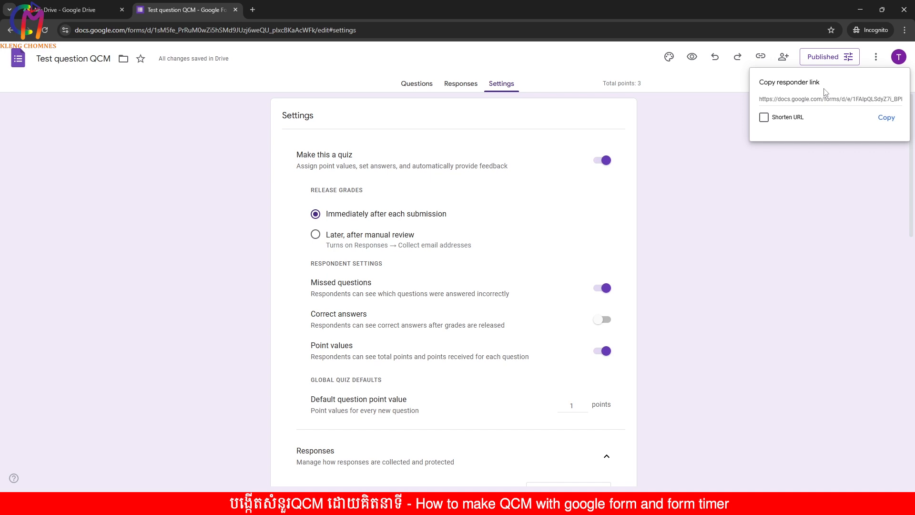
{"action": "left_click", "coordinate": [764, 118]}
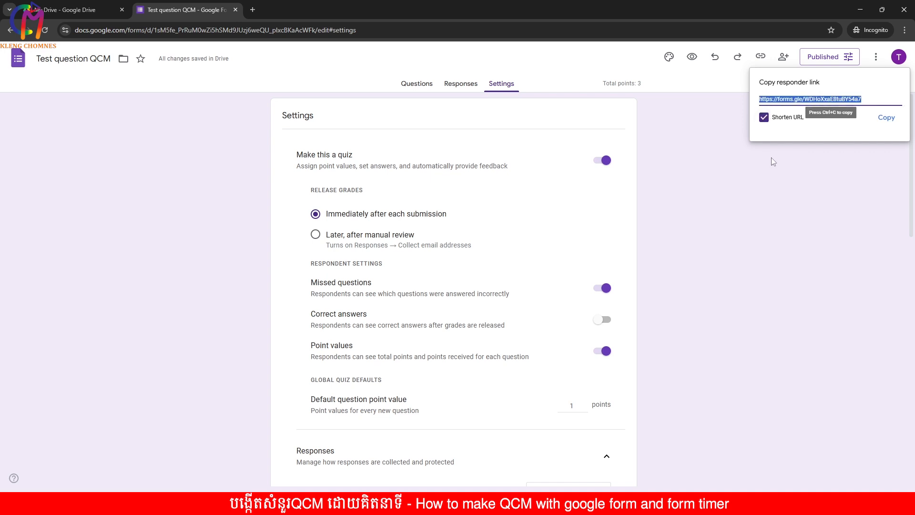
{"action": "left_click", "coordinate": [769, 209]}
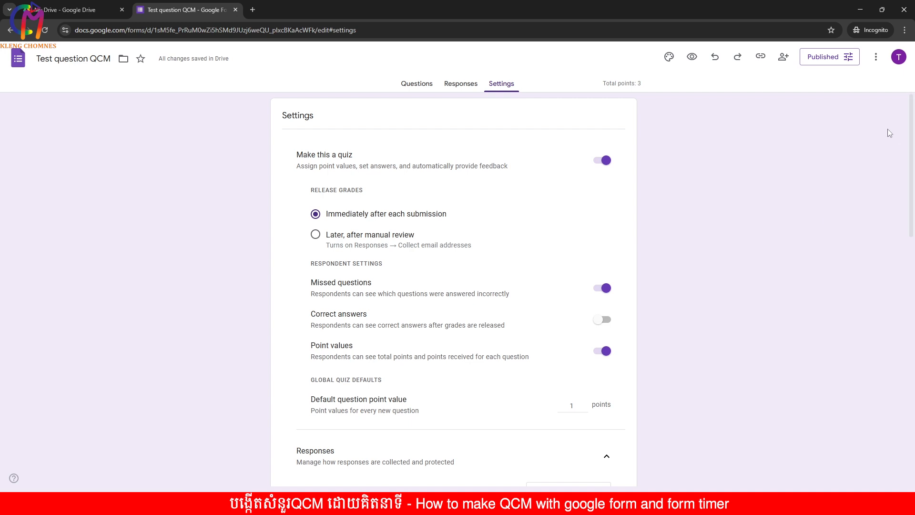
Open the add-on marketplace for the form and search for Form Timer
{"action": "left_click", "coordinate": [876, 59]}
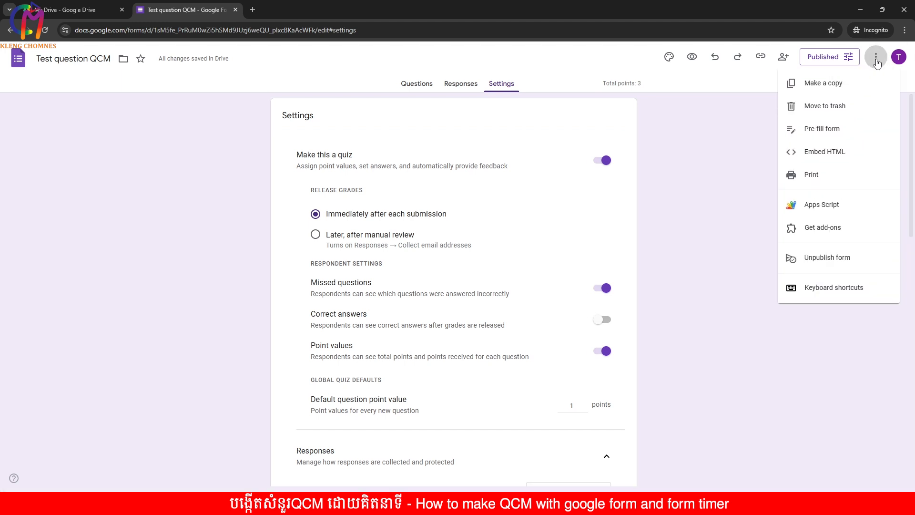
{"action": "left_click", "coordinate": [821, 228]}
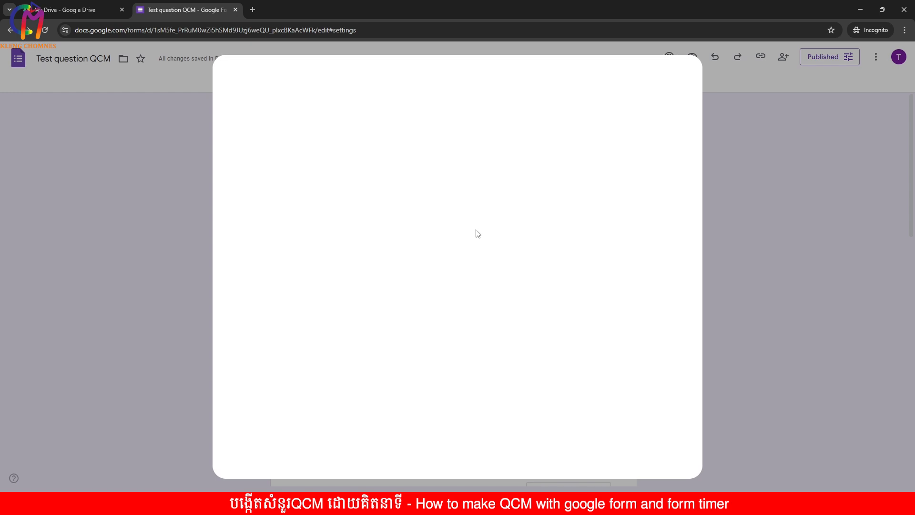
{"action": "left_click", "coordinate": [477, 83]}
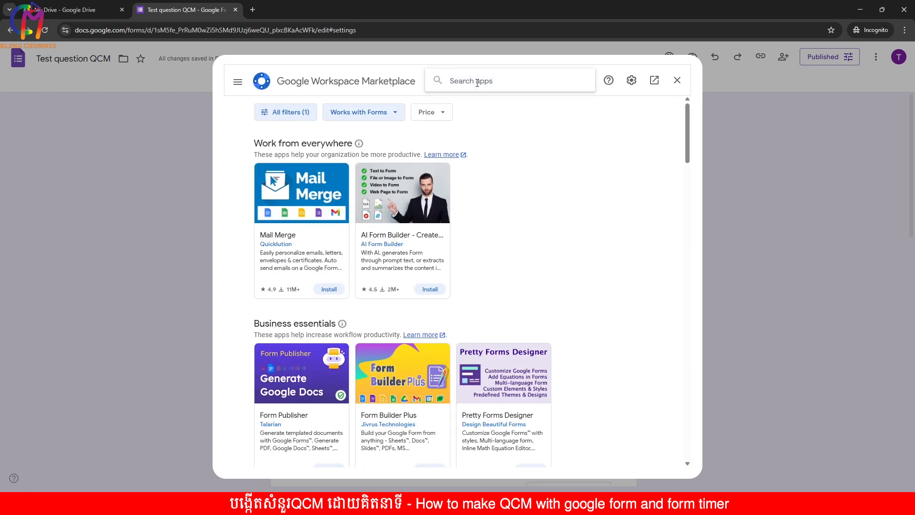
{"action": "type", "text": "fo"}
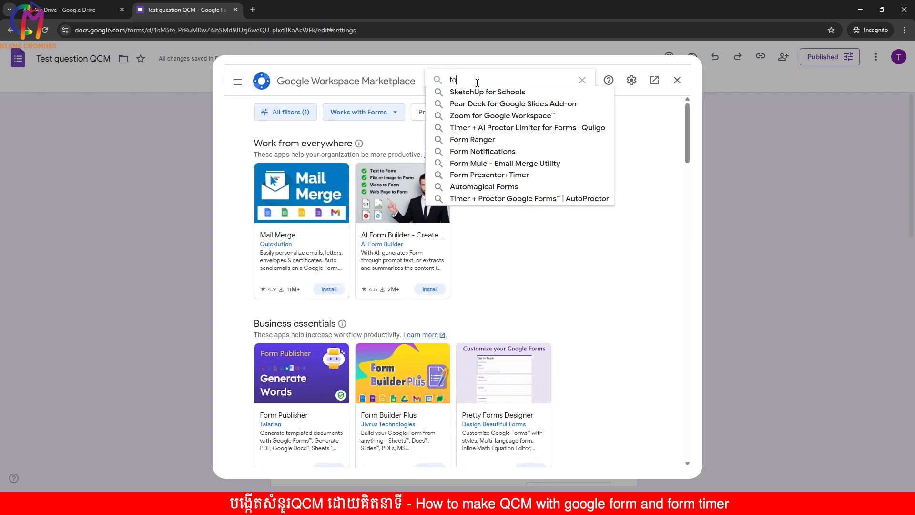
{"action": "type", "text": "rm t"}
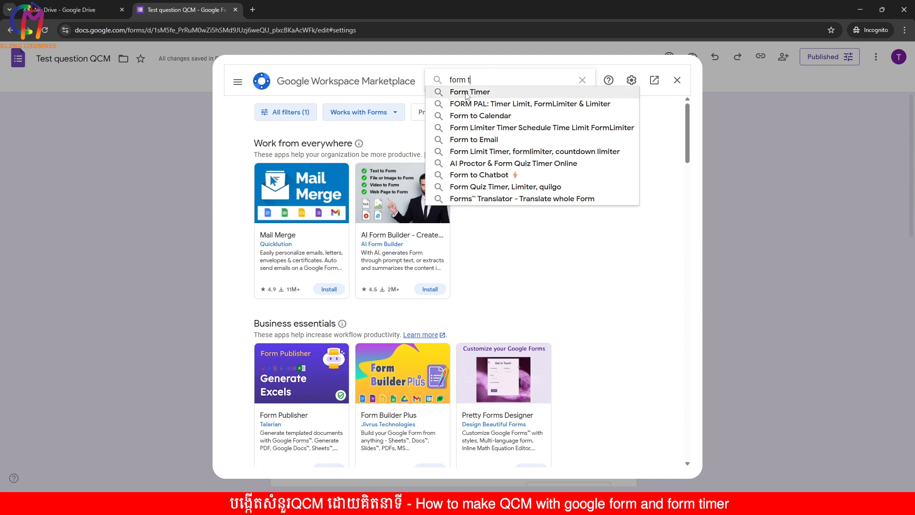
{"action": "left_click", "coordinate": [468, 93]}
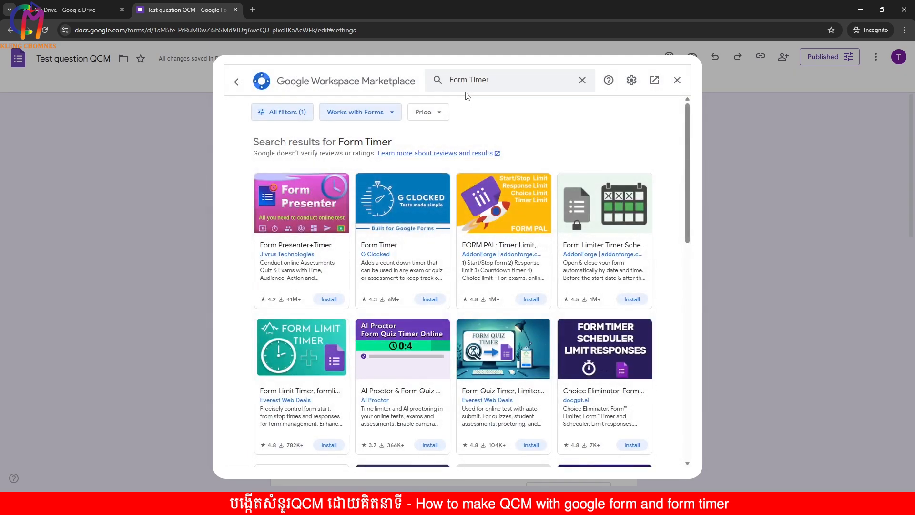
Install the Form Timer add-on by G Clocked, grant it access to the signed-in Google account, and close the marketplace
{"action": "left_click", "coordinate": [431, 304]}
{"action": "left_click", "coordinate": [521, 322]}
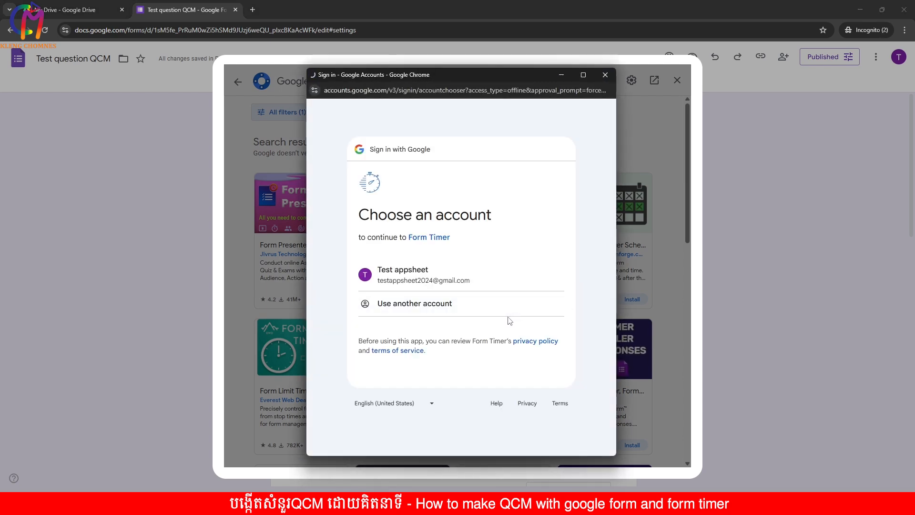
{"action": "left_click", "coordinate": [413, 277]}
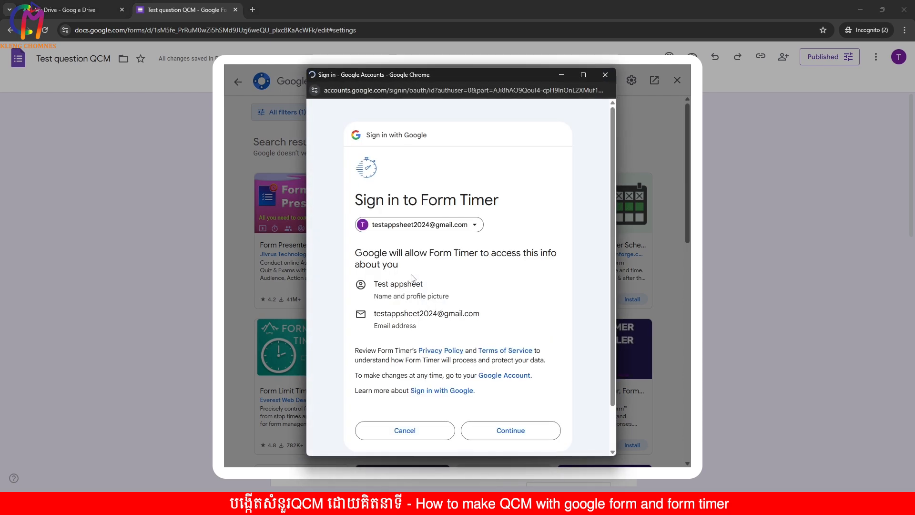
{"action": "left_click", "coordinate": [510, 430]}
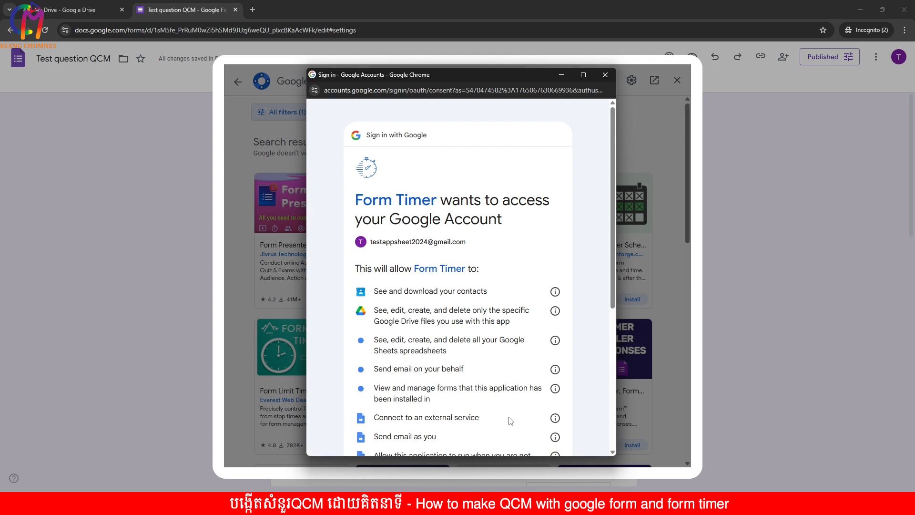
{"action": "scroll", "coordinate": [510, 421], "scroll_direction": "down", "scroll_amount": 5}
{"action": "left_click", "coordinate": [520, 384]}
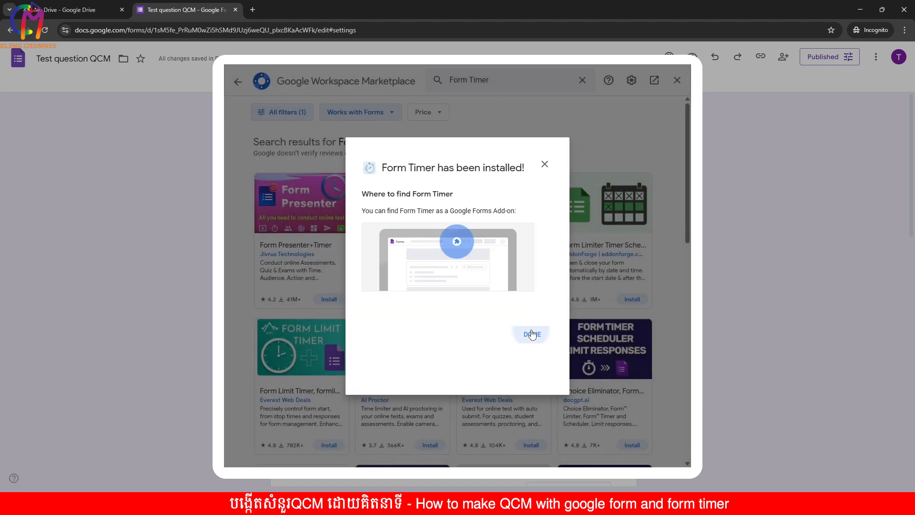
{"action": "left_click", "coordinate": [532, 334]}
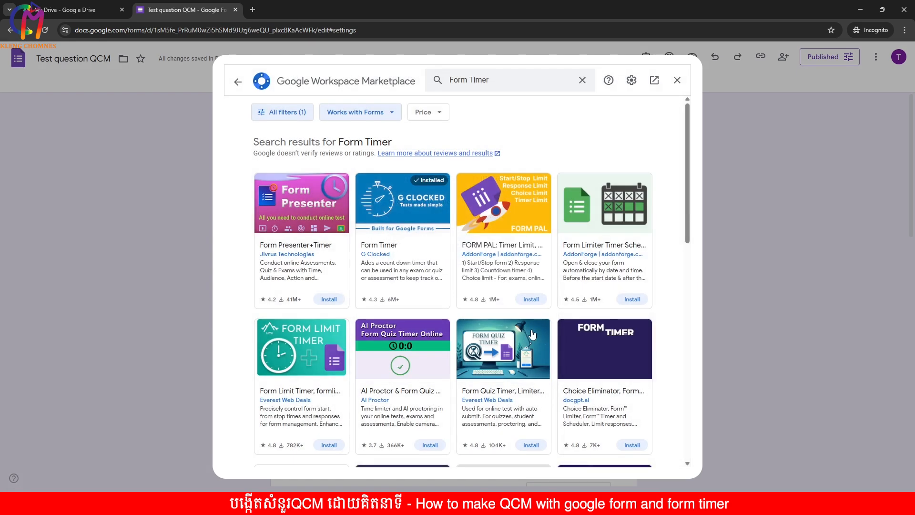
{"action": "left_click", "coordinate": [678, 82]}
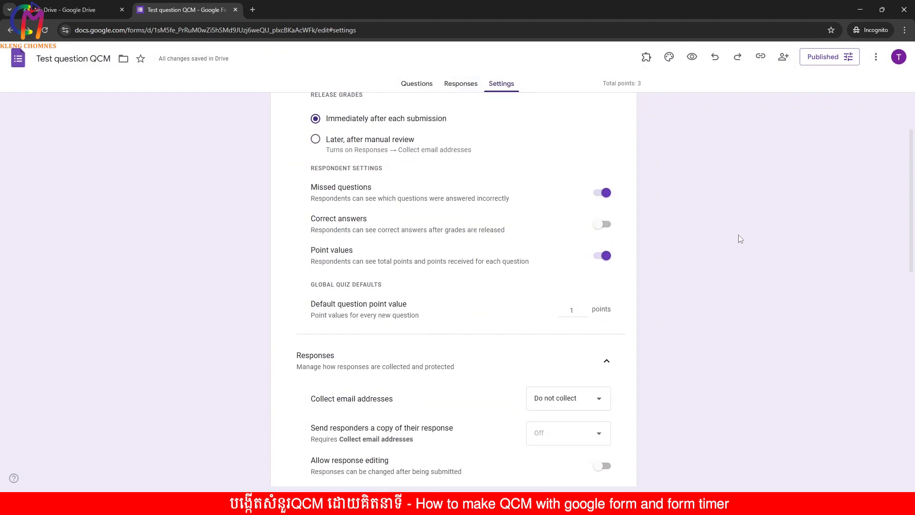
Open the Form Timer add-on's configuration for the form and enable the timer
{"action": "scroll", "coordinate": [739, 235], "scroll_direction": "up", "scroll_amount": 2}
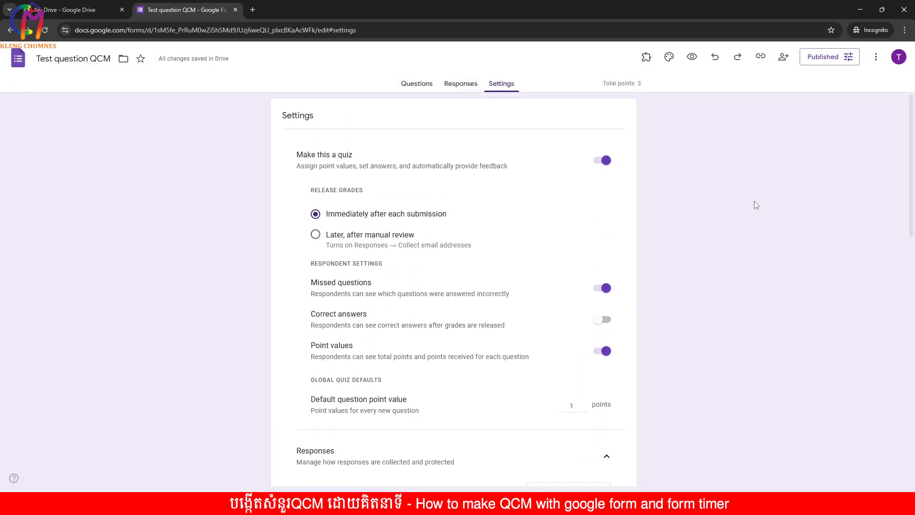
{"action": "left_click", "coordinate": [646, 58]}
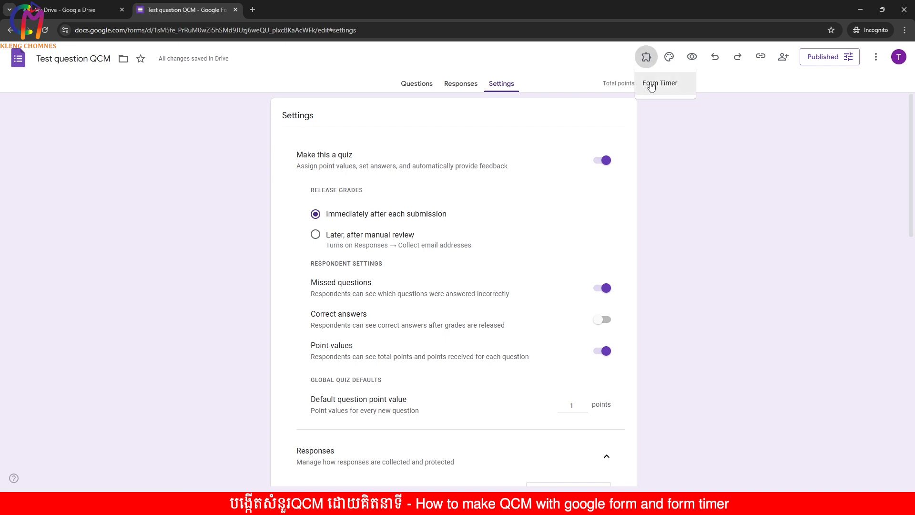
{"action": "left_click", "coordinate": [651, 85]}
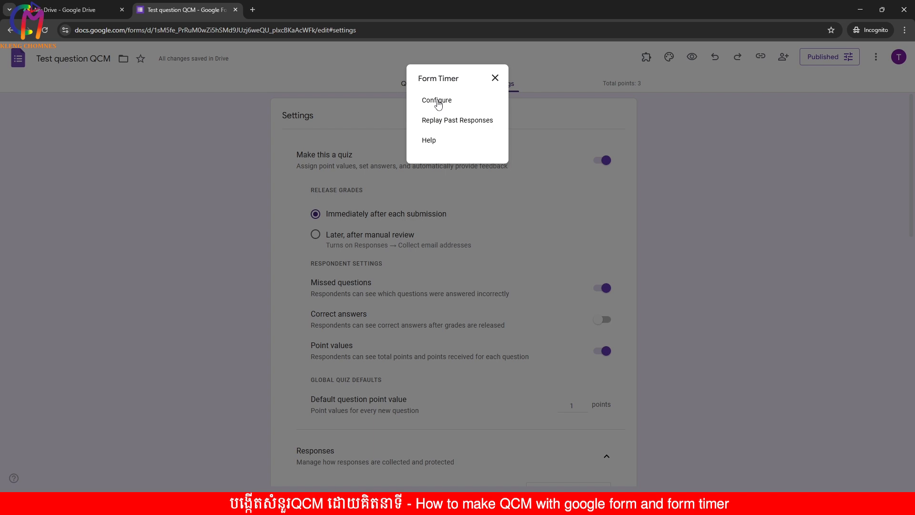
{"action": "left_click", "coordinate": [438, 104]}
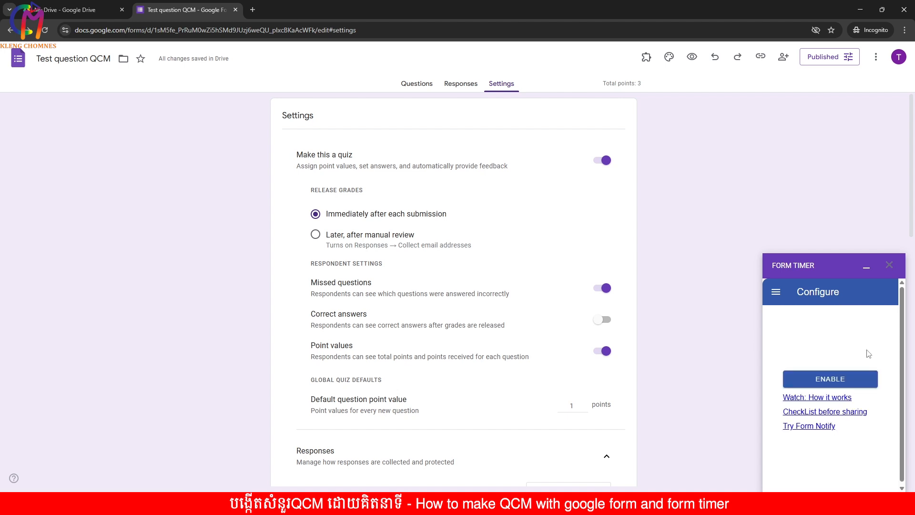
{"action": "left_click", "coordinate": [838, 379]}
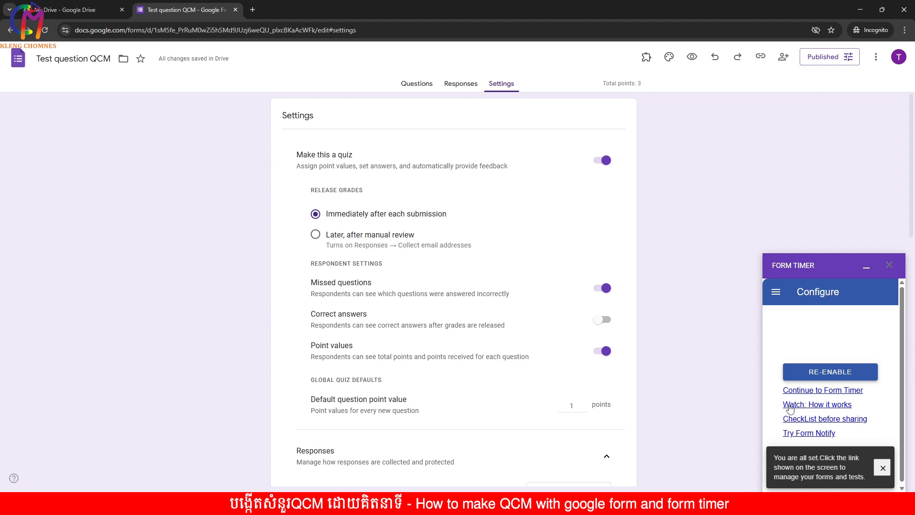
Continue to the Form Timer site, open the setup of Test question QCM, and set its test duration to 10 minutes
{"action": "left_click", "coordinate": [825, 391]}
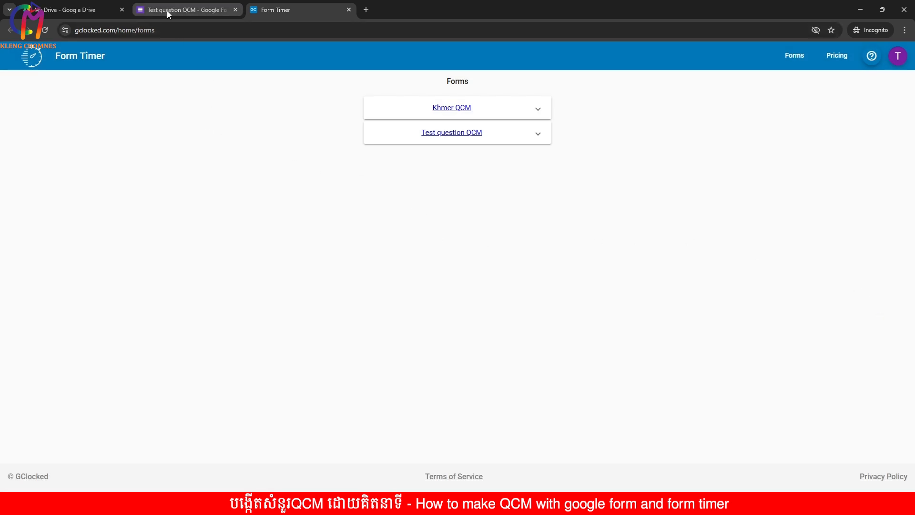
{"action": "left_click", "coordinate": [453, 133]}
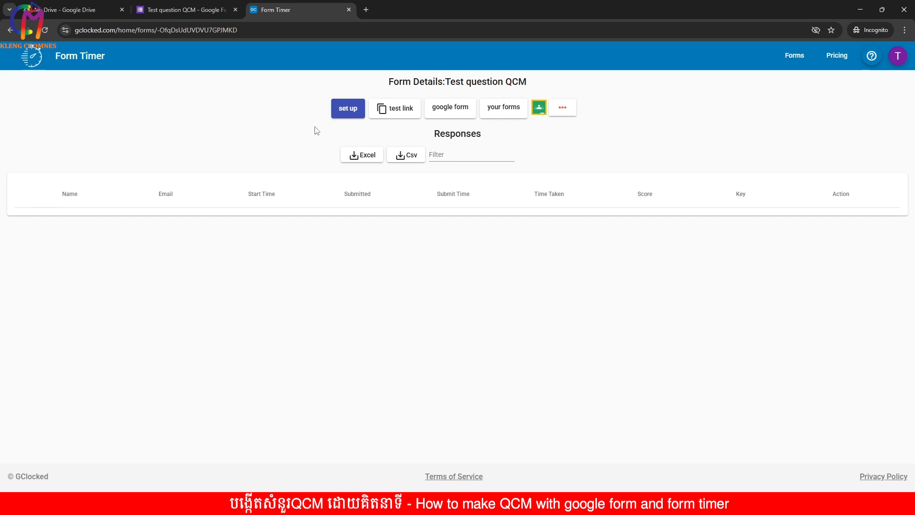
{"action": "left_click", "coordinate": [343, 111]}
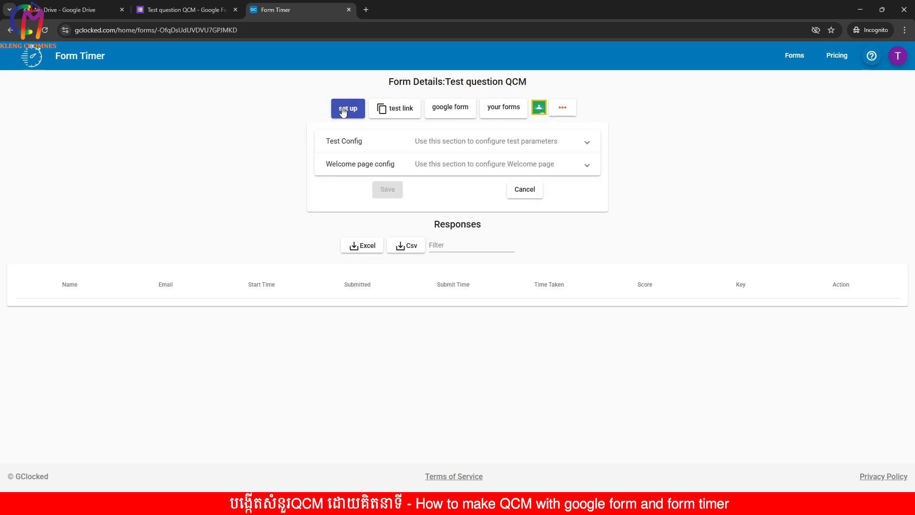
{"action": "left_click", "coordinate": [333, 142]}
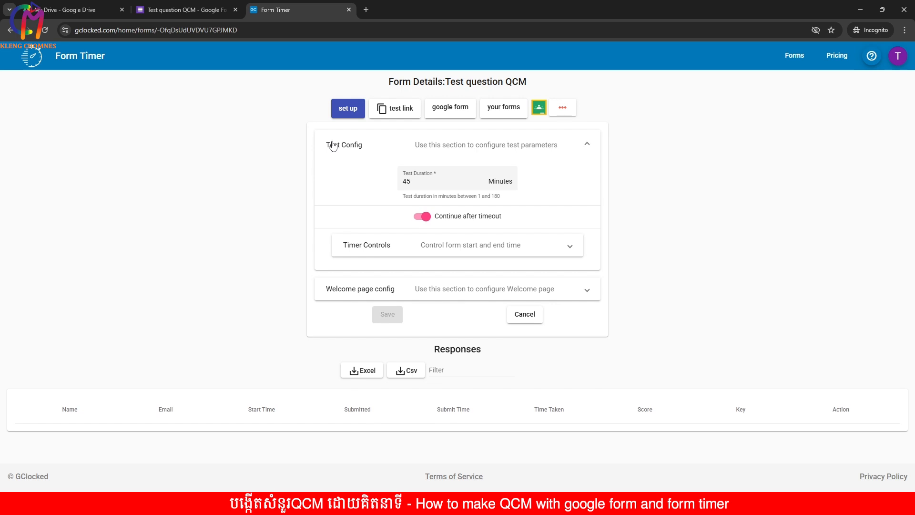
{"action": "left_click", "coordinate": [415, 181]}
{"action": "left_click_drag", "start_coordinate": [420, 181], "coordinate": [397, 185]}
{"action": "type", "text": "10"}
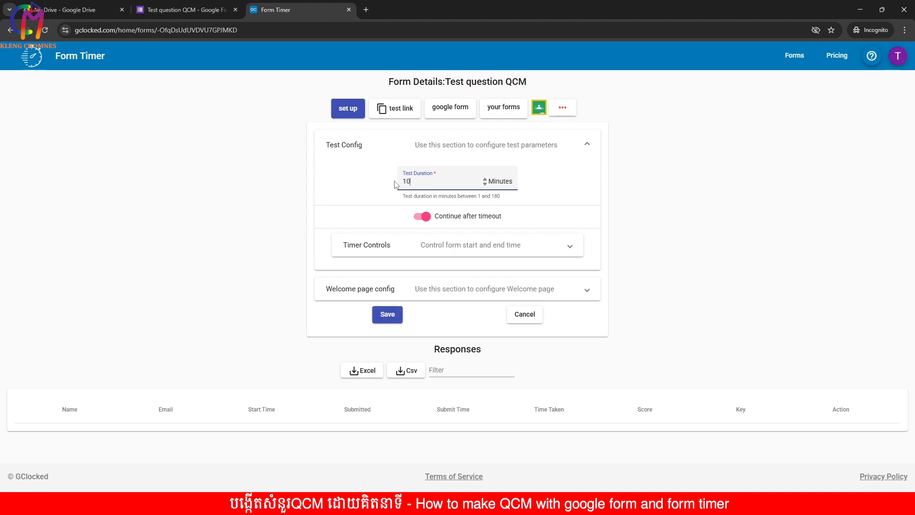
{"action": "left_click", "coordinate": [353, 179]}
Examine the Continue after timeout option, the start date picker in Timer Controls, and the Welcome page config
{"action": "left_click", "coordinate": [421, 217]}
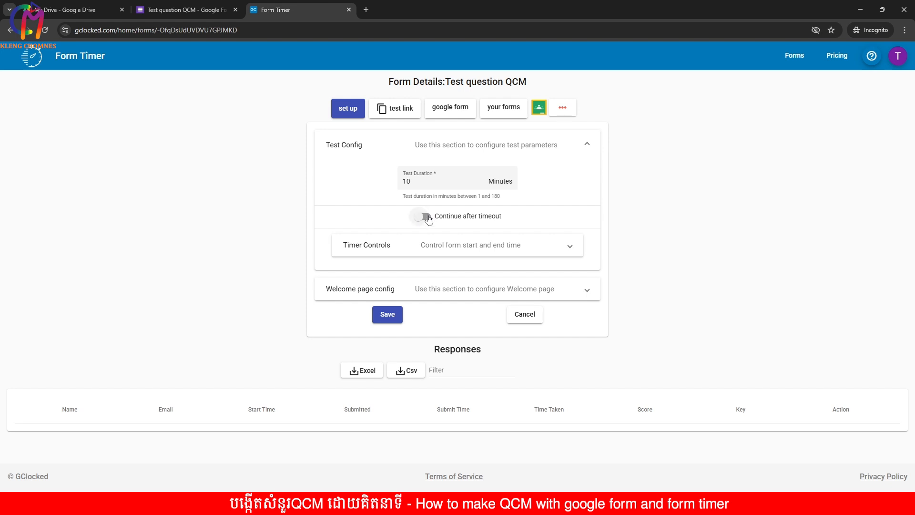
{"action": "left_click", "coordinate": [428, 217]}
{"action": "left_click", "coordinate": [355, 245]}
{"action": "scroll", "coordinate": [331, 199], "scroll_direction": "down", "scroll_amount": 1}
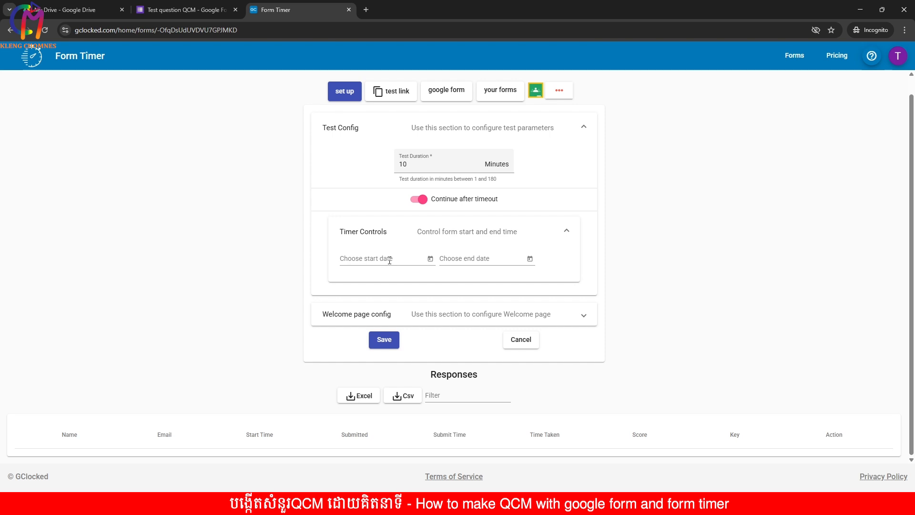
{"action": "left_click", "coordinate": [431, 259]}
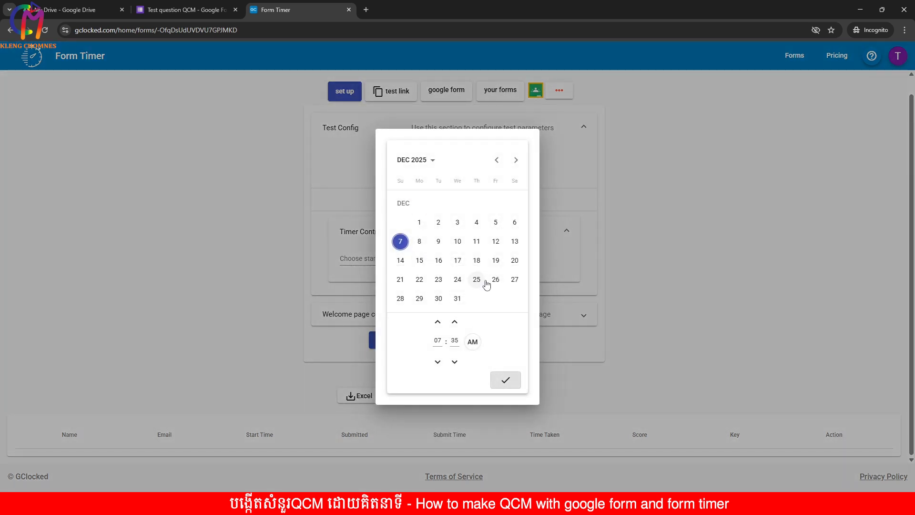
{"action": "left_click", "coordinate": [342, 176]}
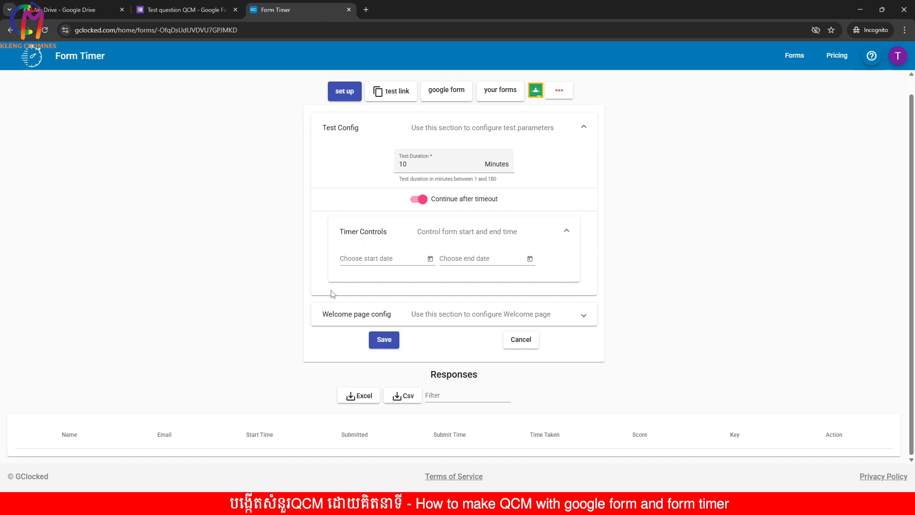
{"action": "left_click", "coordinate": [341, 315]}
{"action": "scroll", "coordinate": [366, 238], "scroll_direction": "down", "scroll_amount": 3}
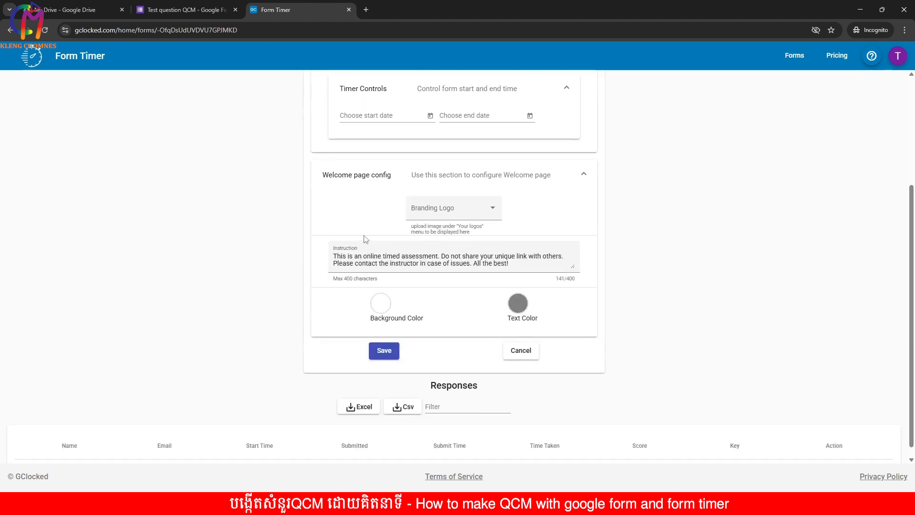
{"action": "left_click", "coordinate": [344, 179]}
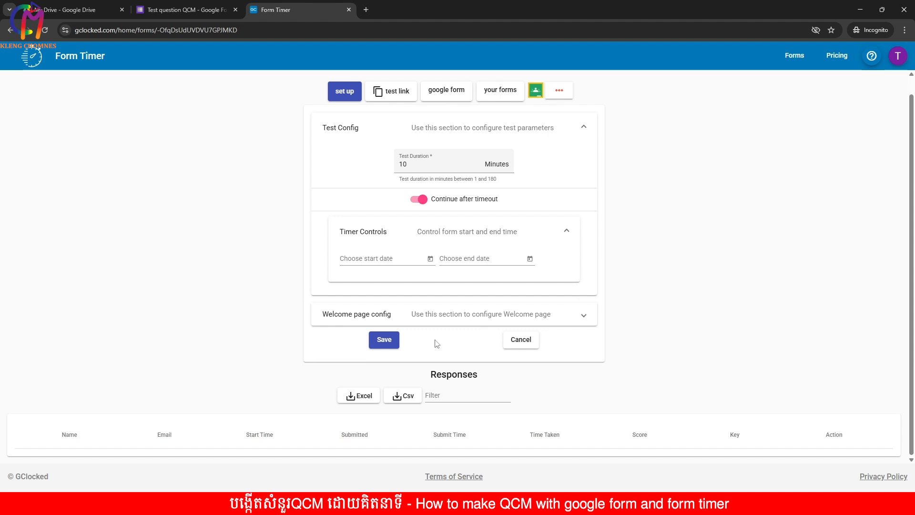
Save the test setup, copy the test link, and open it in a new browser tab
{"action": "left_click", "coordinate": [381, 339]}
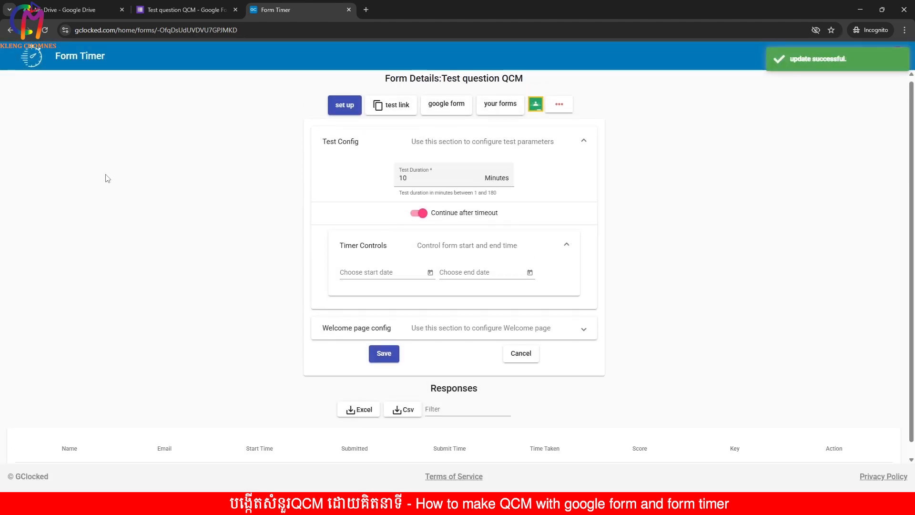
{"action": "left_click", "coordinate": [394, 110]}
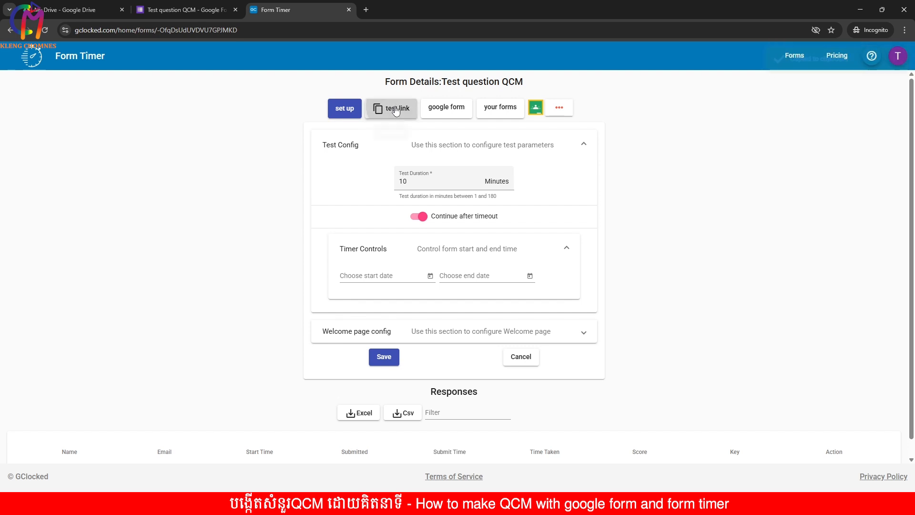
{"action": "left_click", "coordinate": [369, 8]}
{"action": "key", "text": "ctrl+v"}
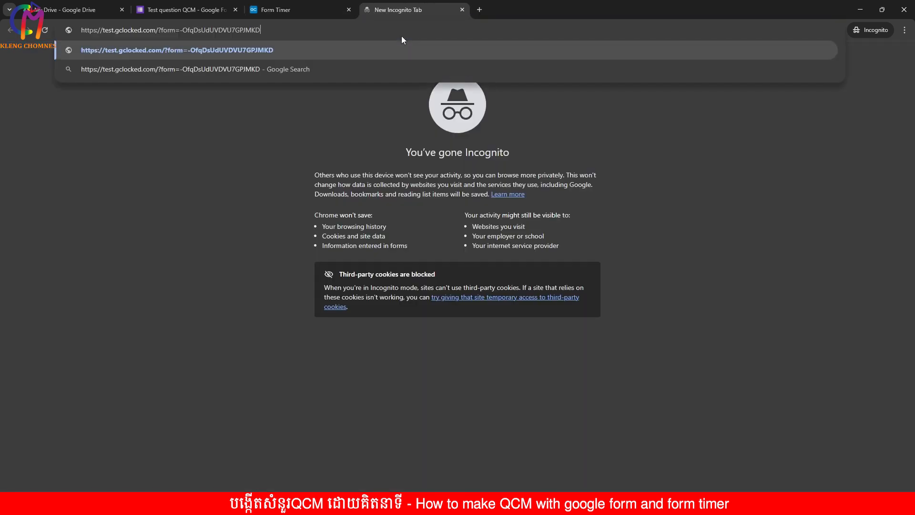
{"action": "key", "text": "Return"}
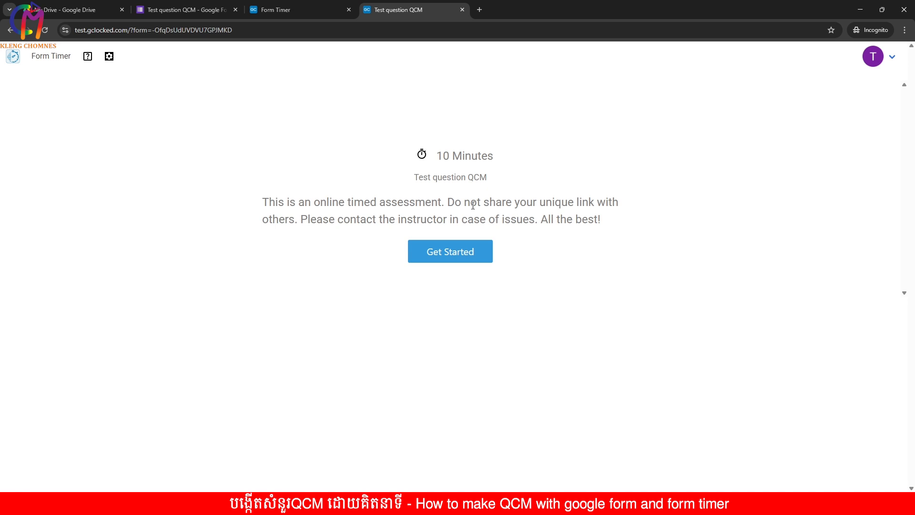
Replace the welcome page instruction in Form Timer with "សំនួរគិតនាទី សូមប្រុងប្រយ័ត្ន" and save the setup
{"action": "left_click", "coordinate": [306, 15]}
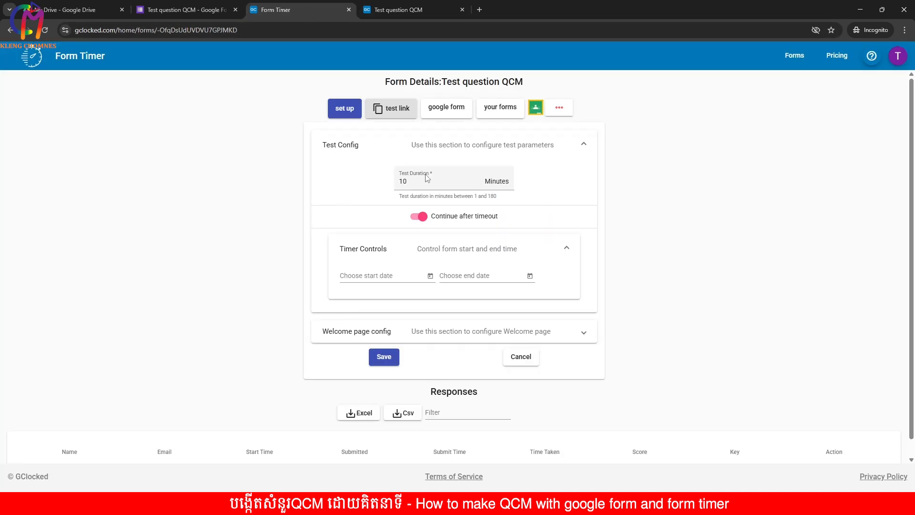
{"action": "left_click", "coordinate": [380, 330]}
{"action": "scroll", "coordinate": [473, 217], "scroll_direction": "down", "scroll_amount": 3}
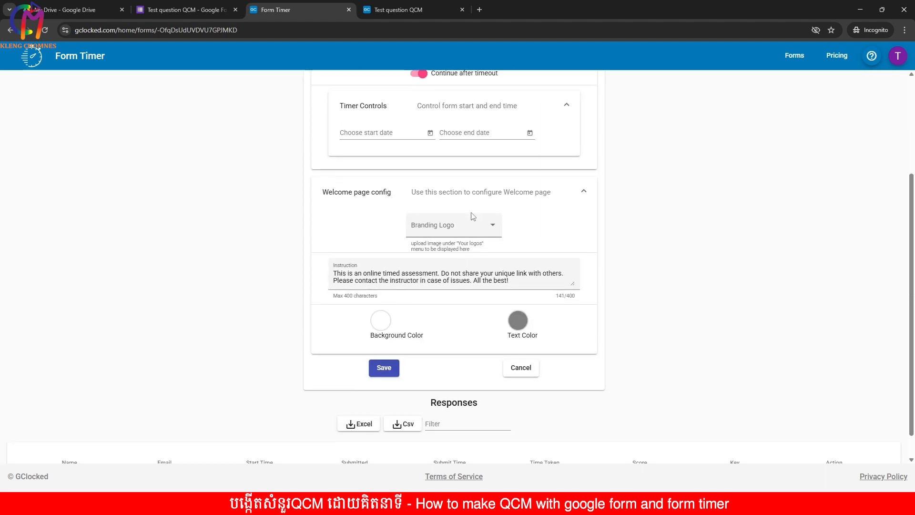
{"action": "left_click", "coordinate": [475, 191]}
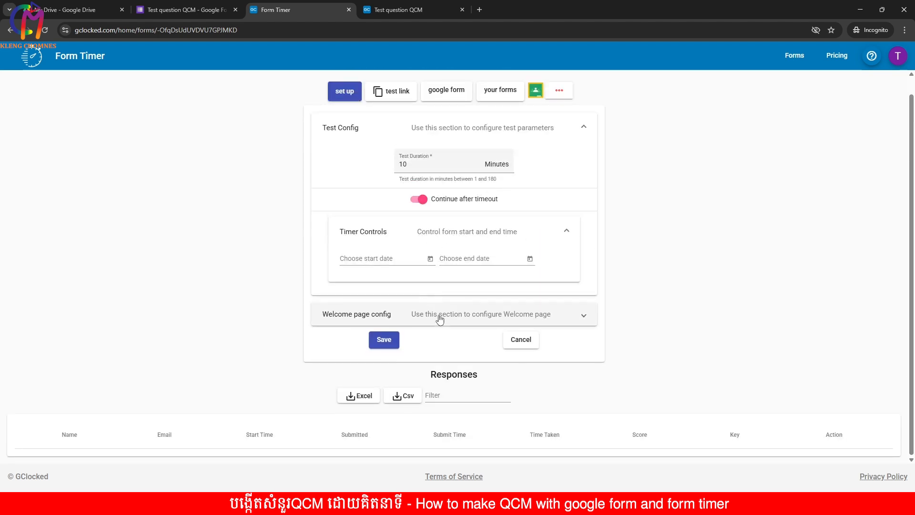
{"action": "left_click", "coordinate": [440, 319]}
{"action": "scroll", "coordinate": [429, 286], "scroll_direction": "down", "scroll_amount": 3}
{"action": "left_click", "coordinate": [382, 274]}
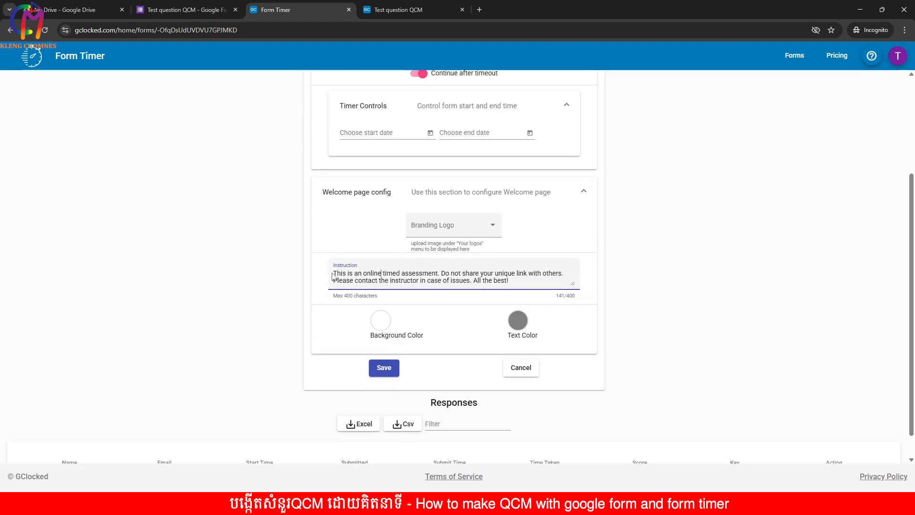
{"action": "left_click_drag", "start_coordinate": [335, 273], "coordinate": [520, 291]}
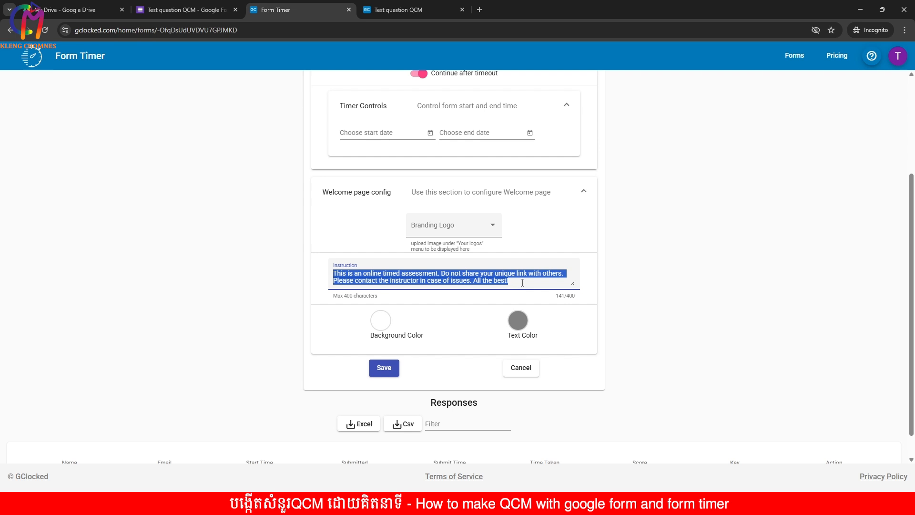
{"action": "type", "text": "សំនួរគិតនាទី សូមប្រុងប្រយ័ត្ន"}
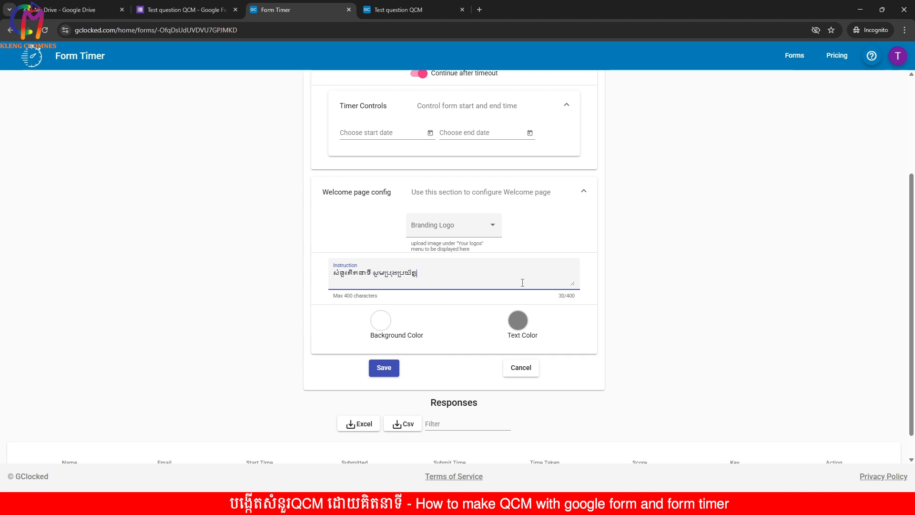
{"action": "key", "text": "BackSpace"}
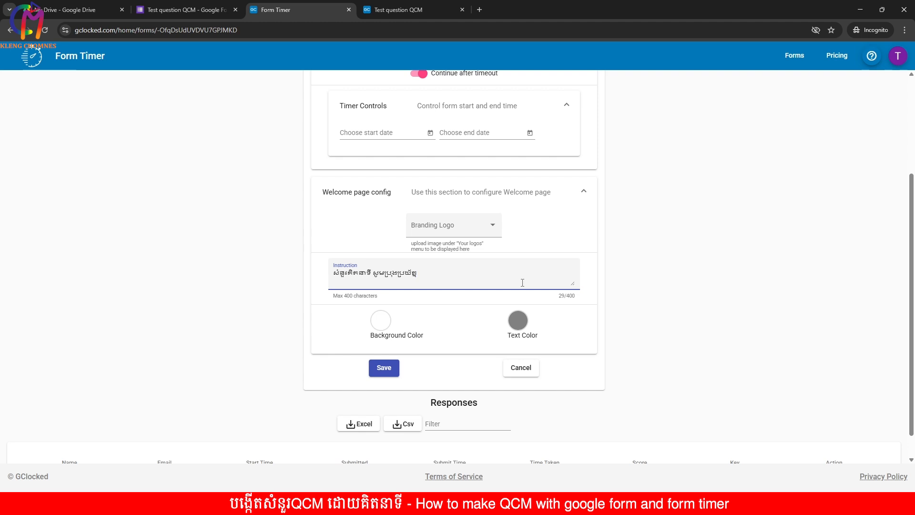
{"action": "left_click", "coordinate": [382, 372]}
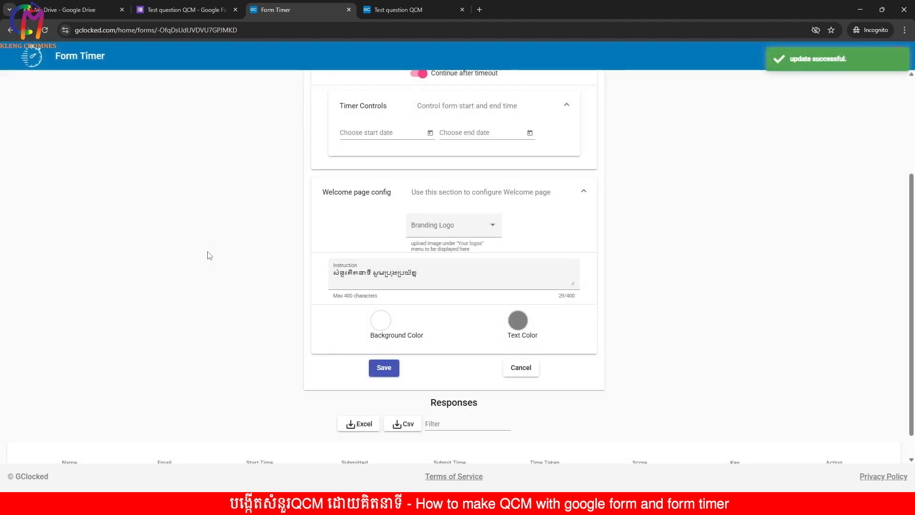
Reload the test page in its browser tab and start the timed test
{"action": "left_click", "coordinate": [410, 9]}
{"action": "key", "text": "F5"}
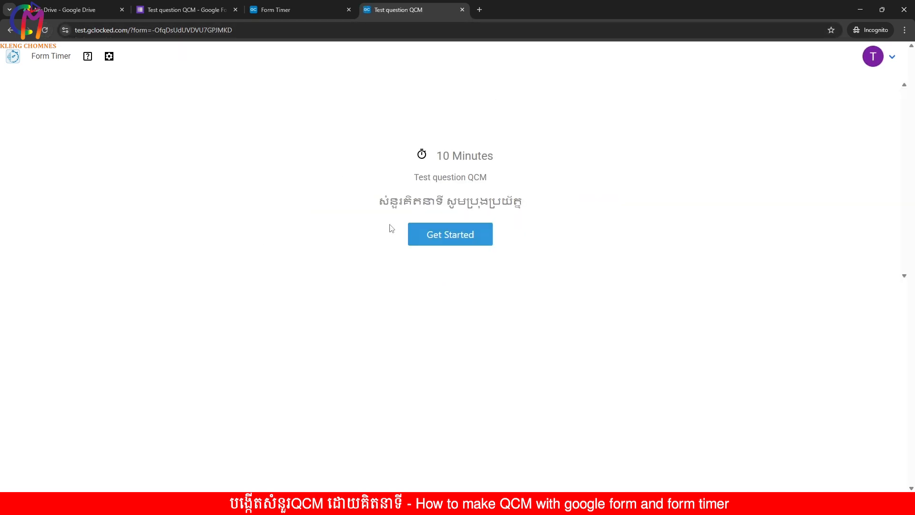
{"action": "left_click", "coordinate": [436, 241]}
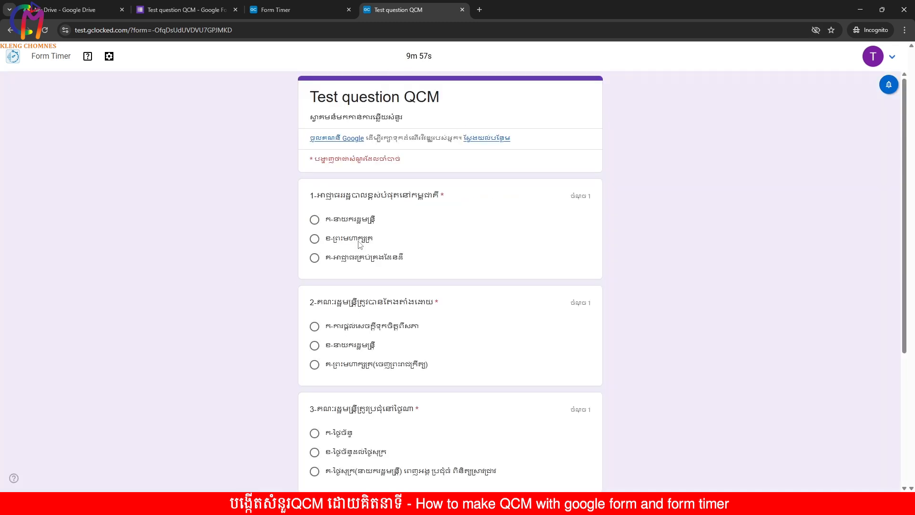
Answer question 1 with ក, question 2 with ខ and question 3 with គ, and submit the form
{"action": "left_click", "coordinate": [315, 220]}
{"action": "scroll", "coordinate": [244, 274], "scroll_direction": "down", "scroll_amount": 3}
{"action": "left_click", "coordinate": [315, 201]}
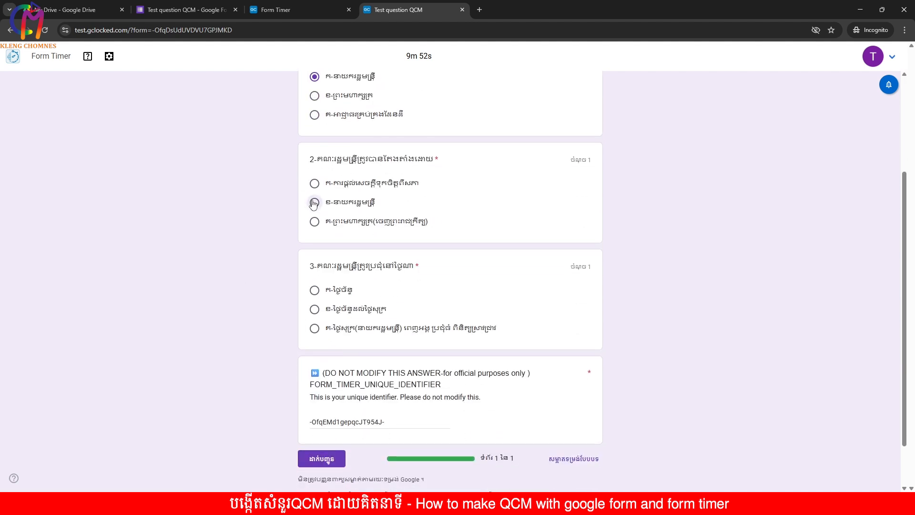
{"action": "scroll", "coordinate": [217, 285], "scroll_direction": "down", "scroll_amount": 1}
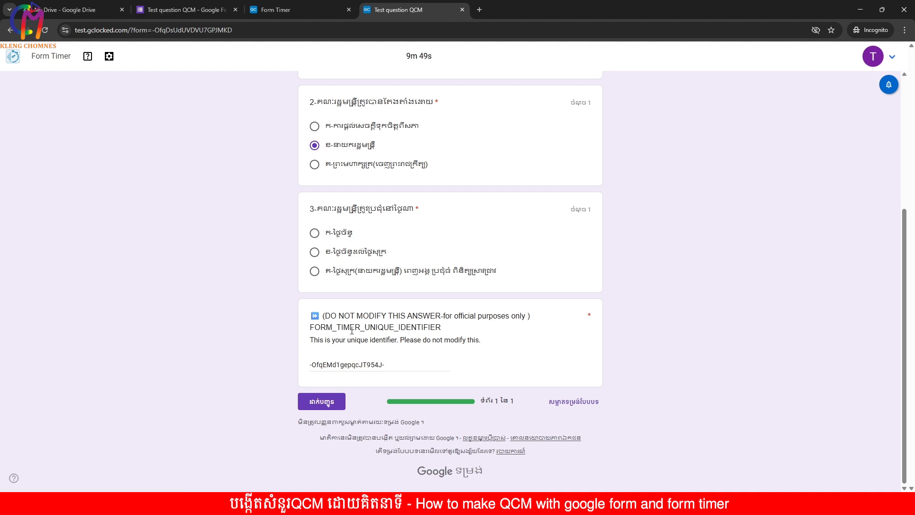
{"action": "left_click", "coordinate": [315, 252]}
{"action": "left_click", "coordinate": [313, 271]}
{"action": "left_click", "coordinate": [321, 402]}
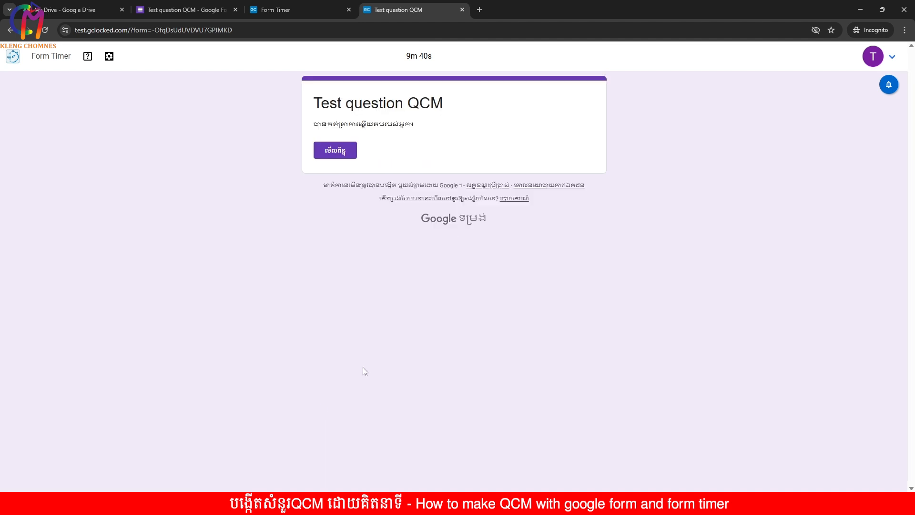
Request the submitted test's score, and close the form's setup in Form Timer to check the recorded responses
{"action": "left_click", "coordinate": [340, 150]}
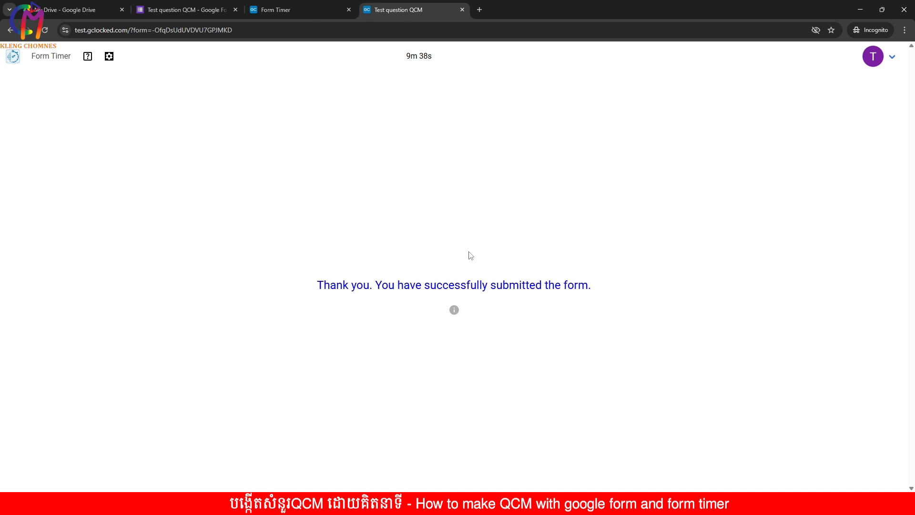
{"action": "left_click", "coordinate": [291, 8]}
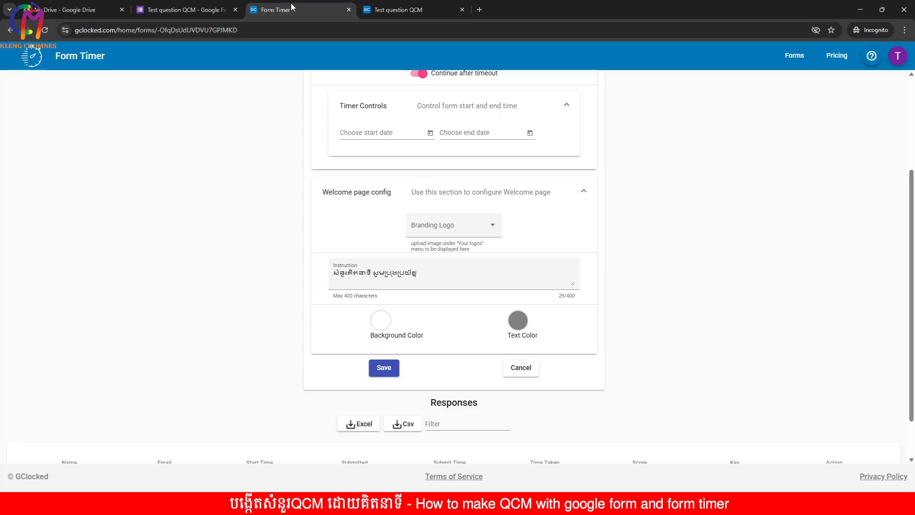
{"action": "left_click", "coordinate": [520, 367]}
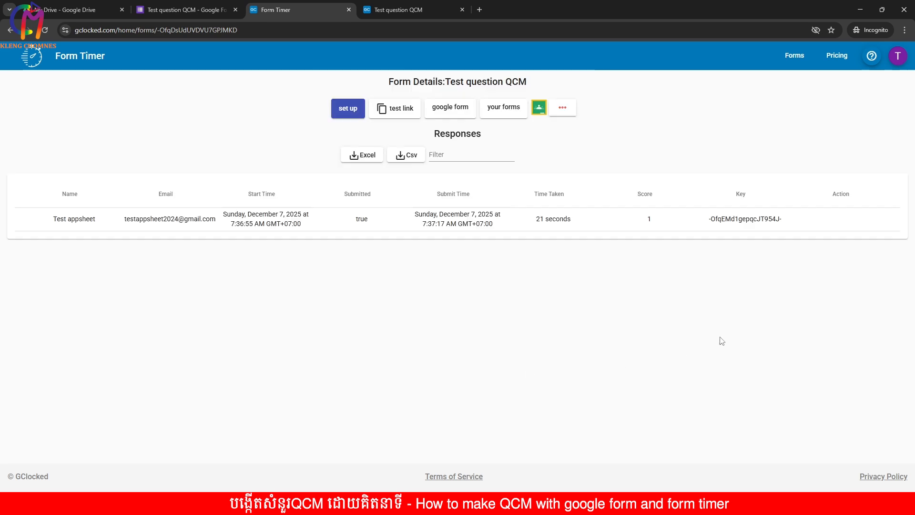